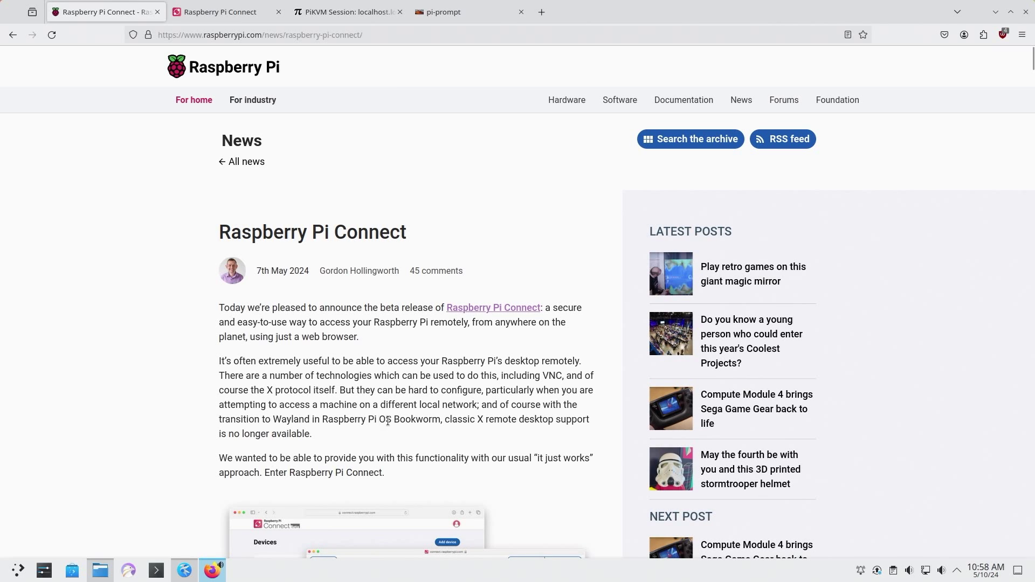
# Read down the Connect announcement post, highlighting passages about Raspberry Pi OS Bookworm along the way.
pyautogui.moveTo(391, 421); pyautogui.dragTo(421, 421)
pyautogui.scroll(-2, 421, 420)
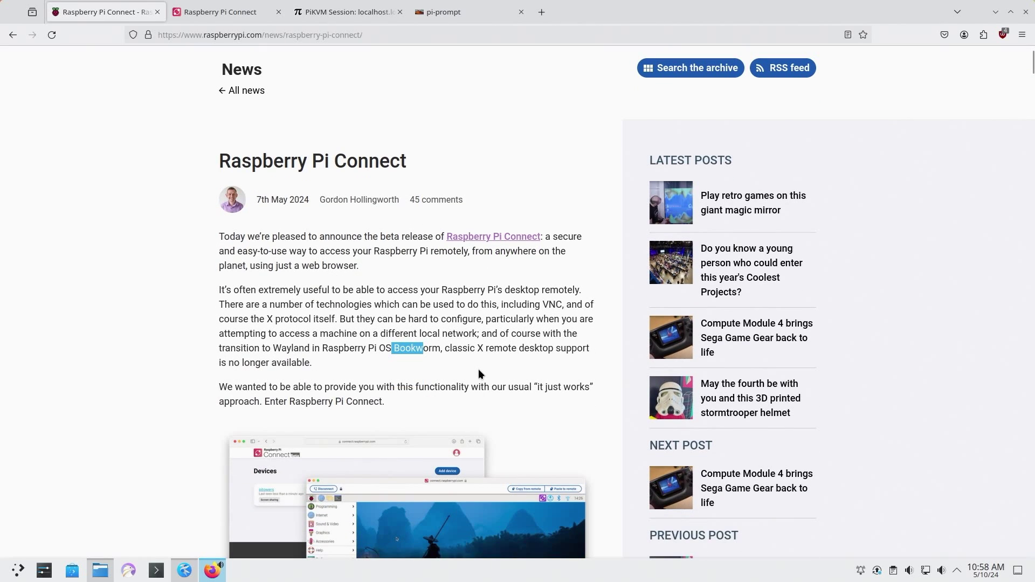
pyautogui.scroll(-10, 473, 356)
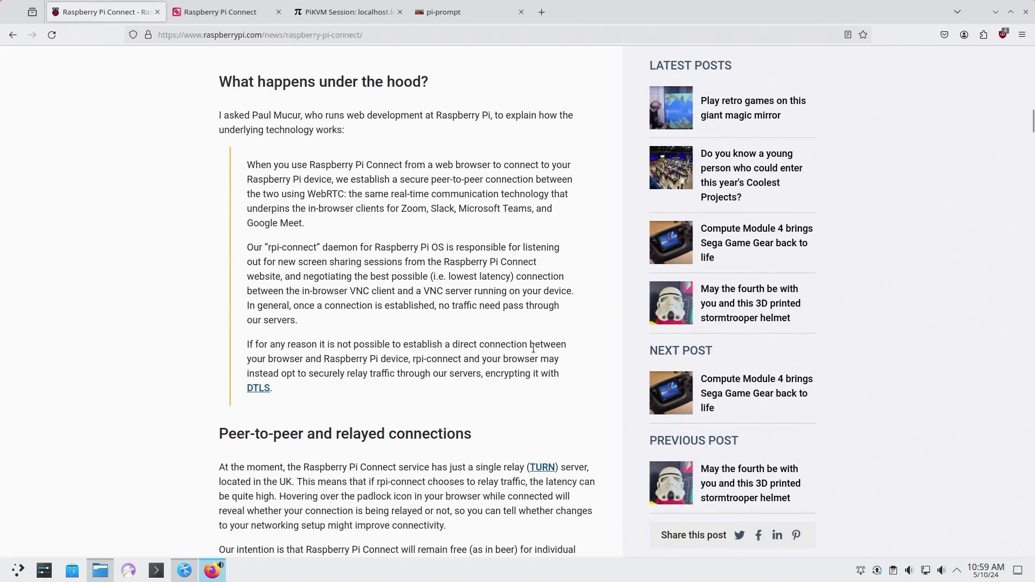
pyautogui.scroll(-4, 529, 345)
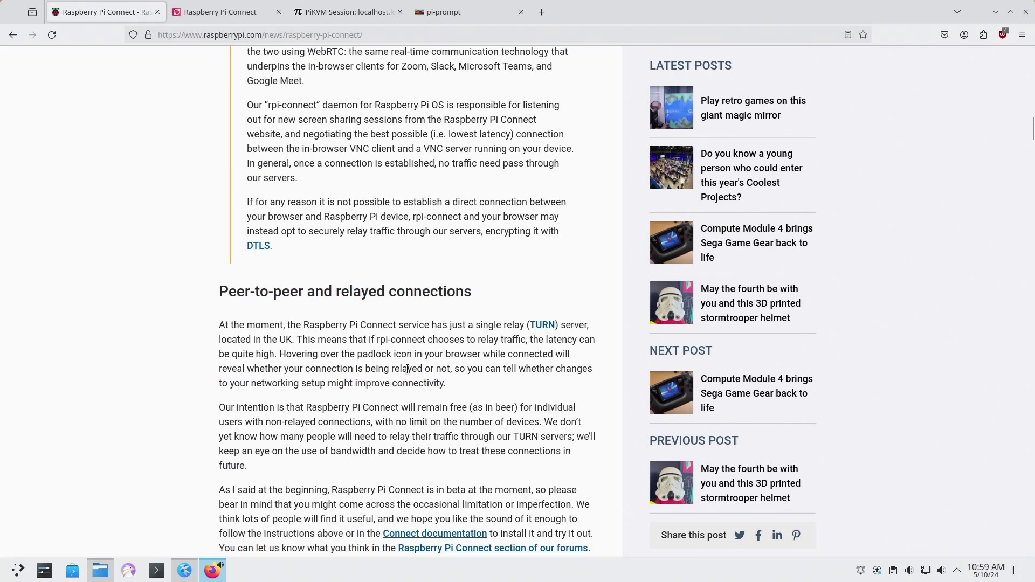
pyautogui.moveTo(403, 408); pyautogui.dragTo(452, 407)
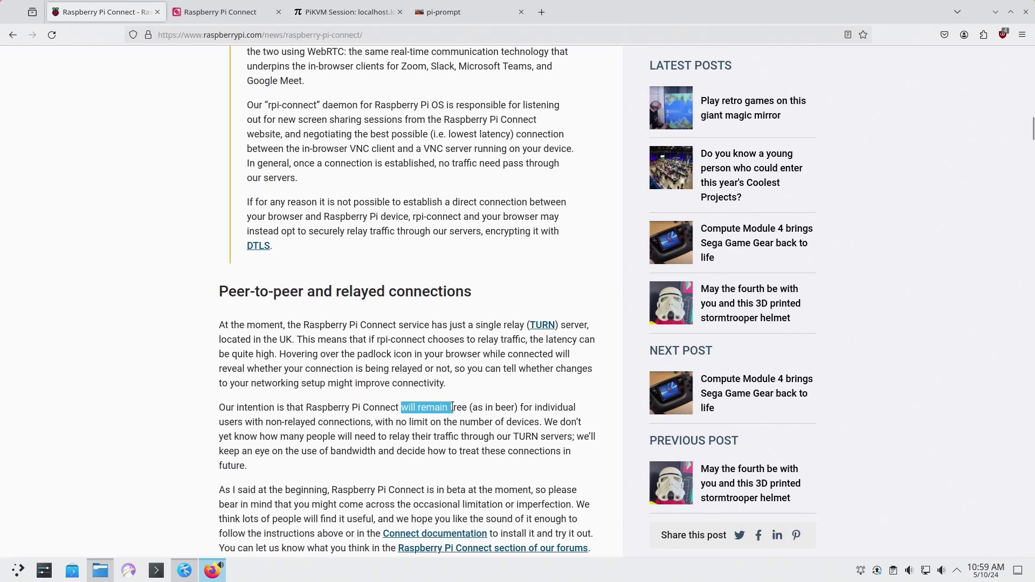
pyautogui.click(452, 408)
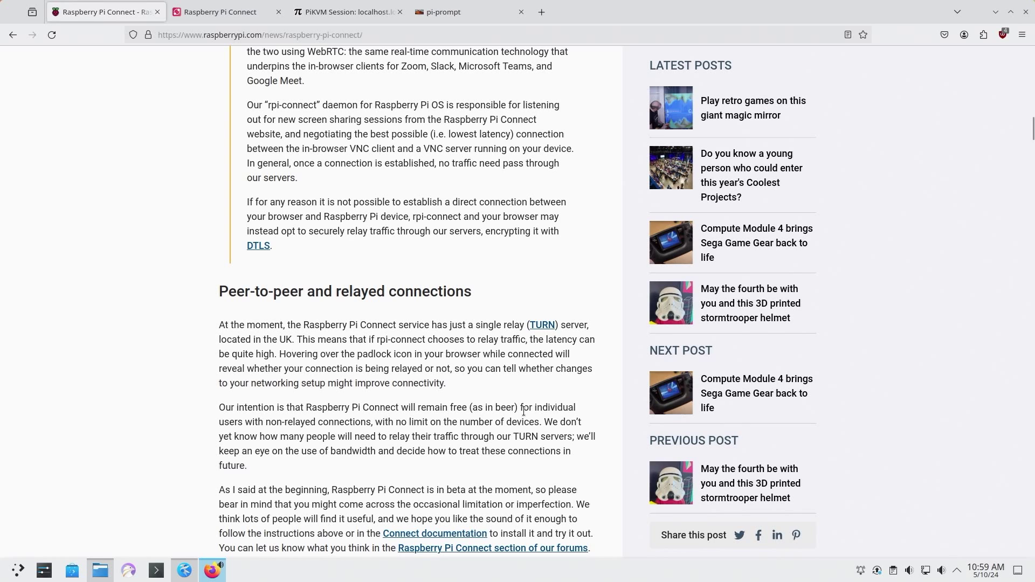
pyautogui.scroll(-2, 522, 411)
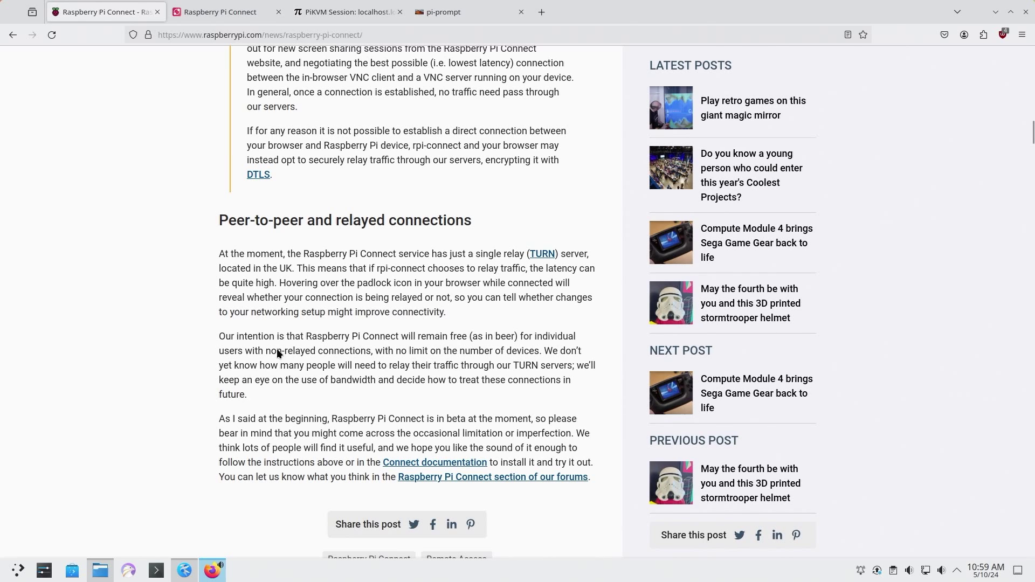
pyautogui.moveTo(309, 366); pyautogui.dragTo(354, 366)
pyautogui.click(355, 366)
# Scroll over the post again and highlight the Bookworm requirement and the apt install commands.
pyautogui.scroll(3, 365, 389)
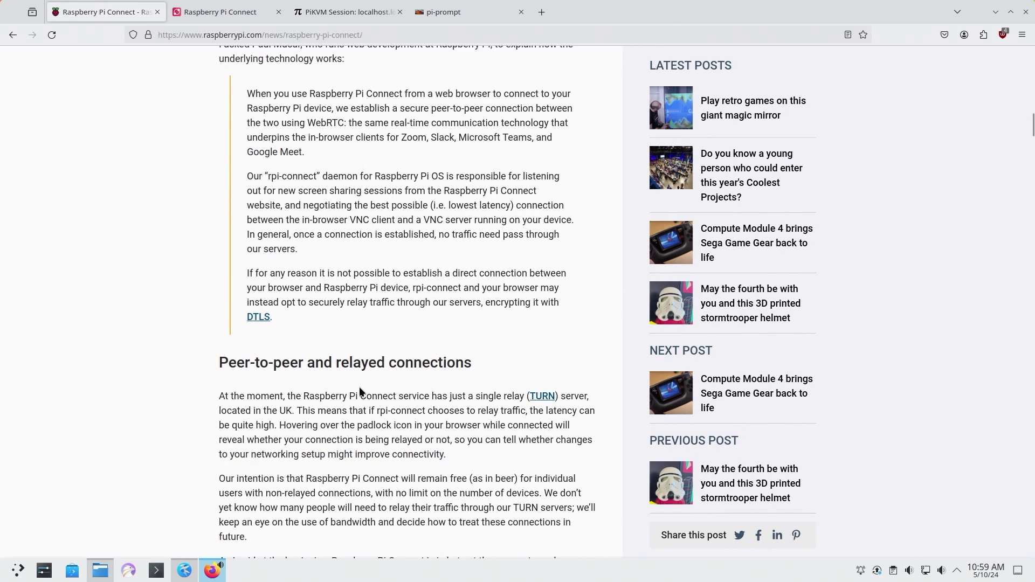
pyautogui.scroll(12, 359, 386)
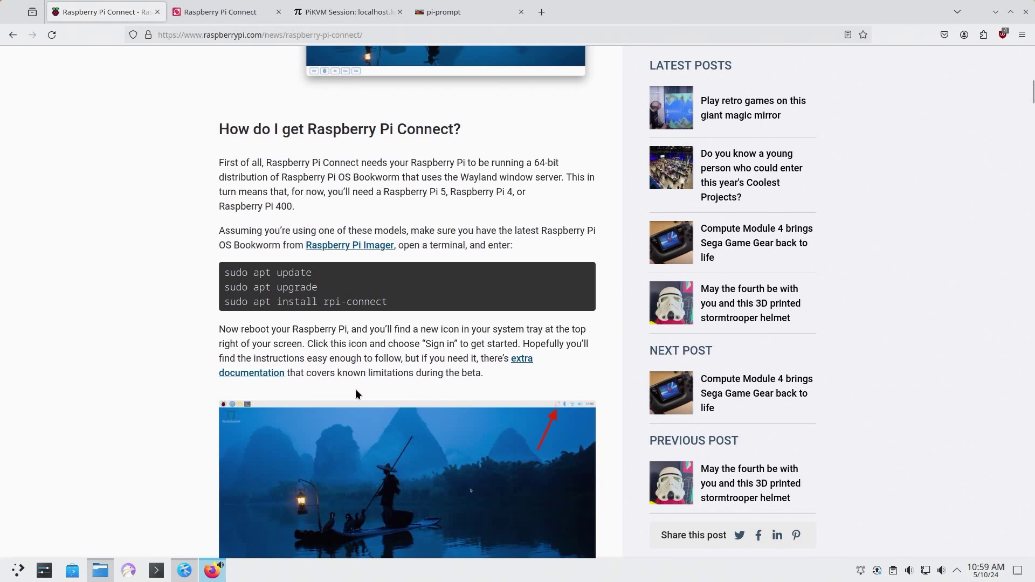
pyautogui.scroll(8, 355, 394)
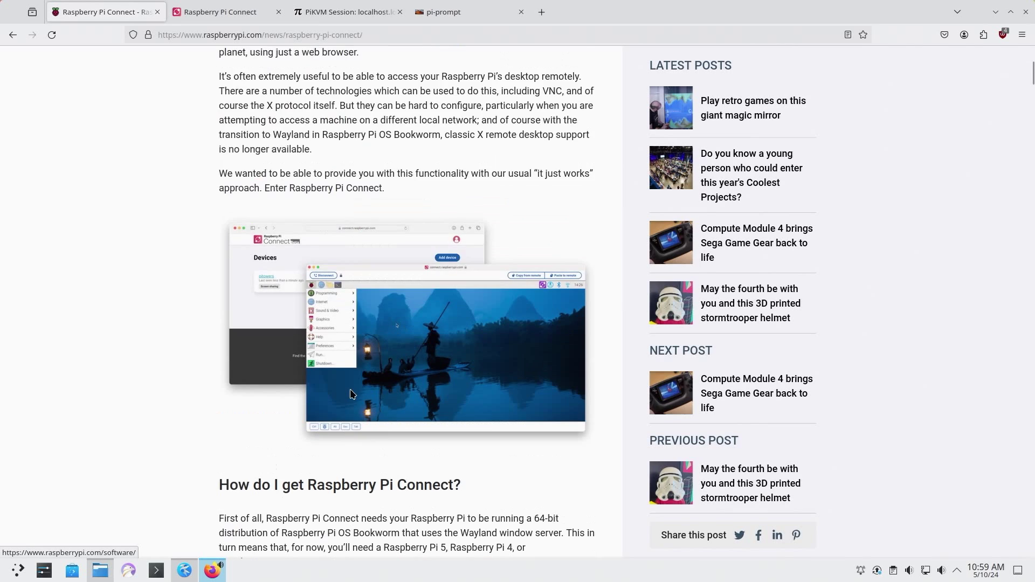
pyautogui.scroll(-18, 350, 394)
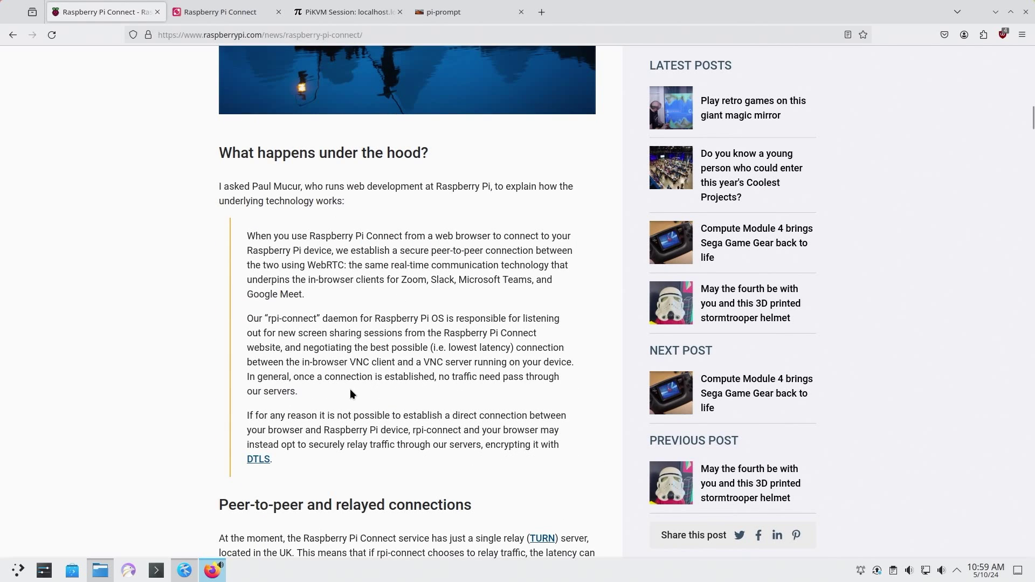
pyautogui.scroll(-4, 350, 390)
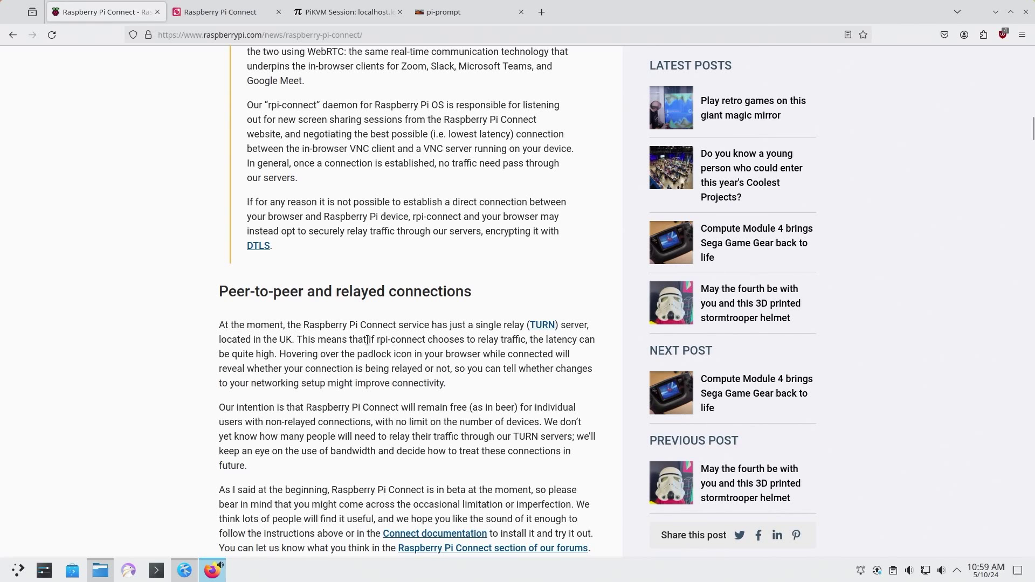
pyautogui.scroll(-3, 347, 358)
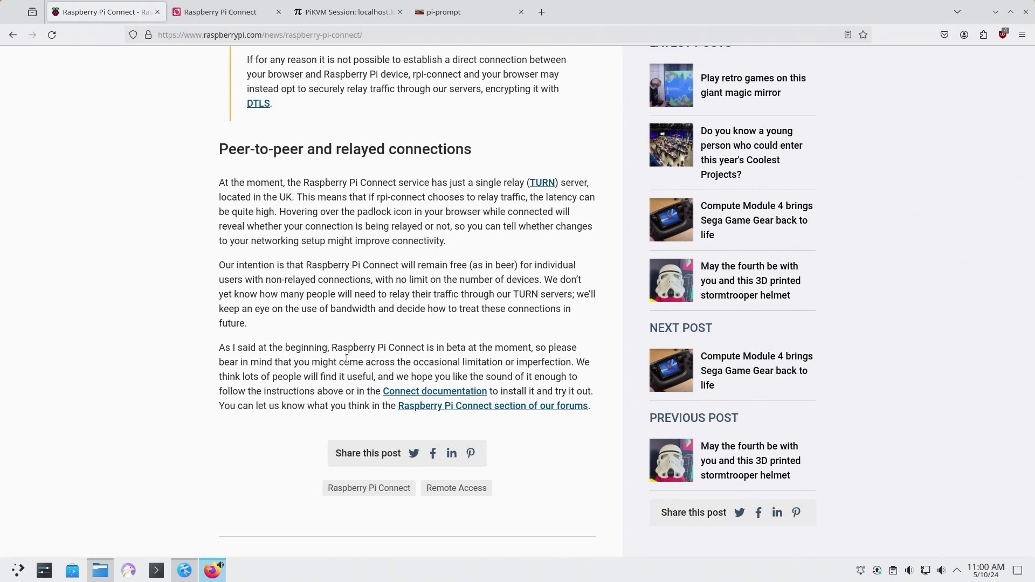
pyautogui.scroll(10, 380, 325)
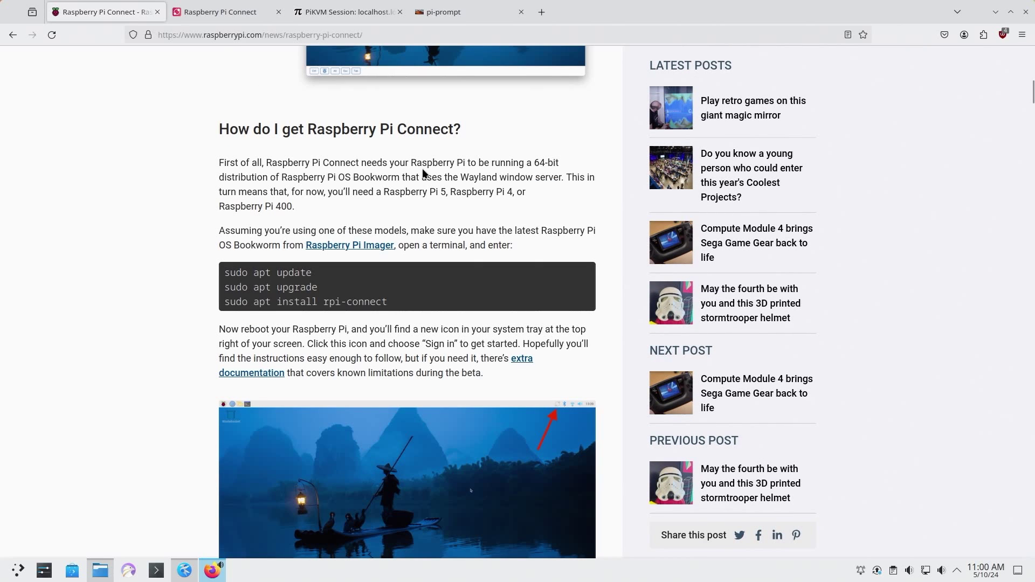
pyautogui.moveTo(282, 177); pyautogui.dragTo(397, 178)
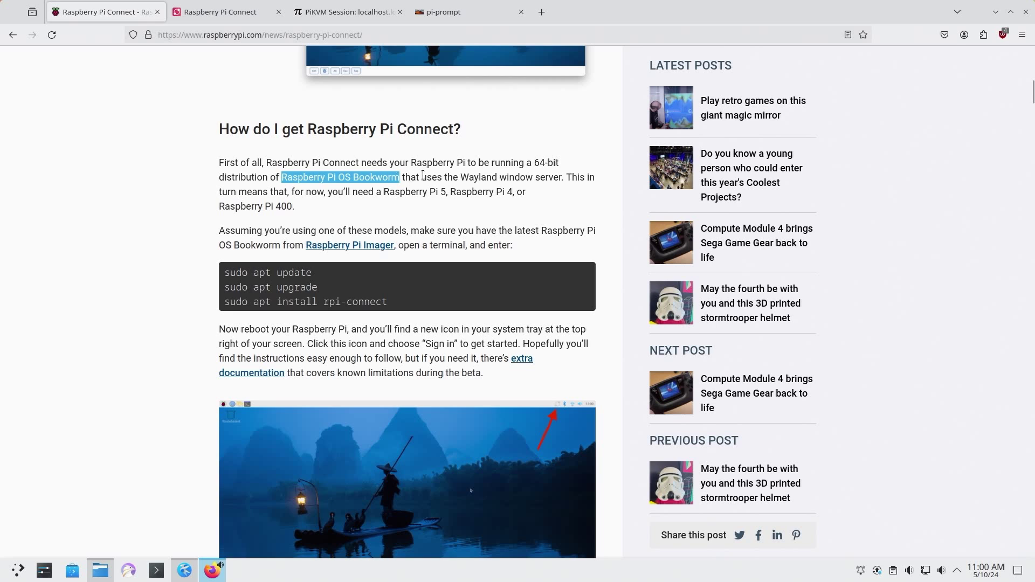
pyautogui.click(423, 175)
pyautogui.moveTo(405, 303); pyautogui.dragTo(304, 277)
pyautogui.click(303, 278)
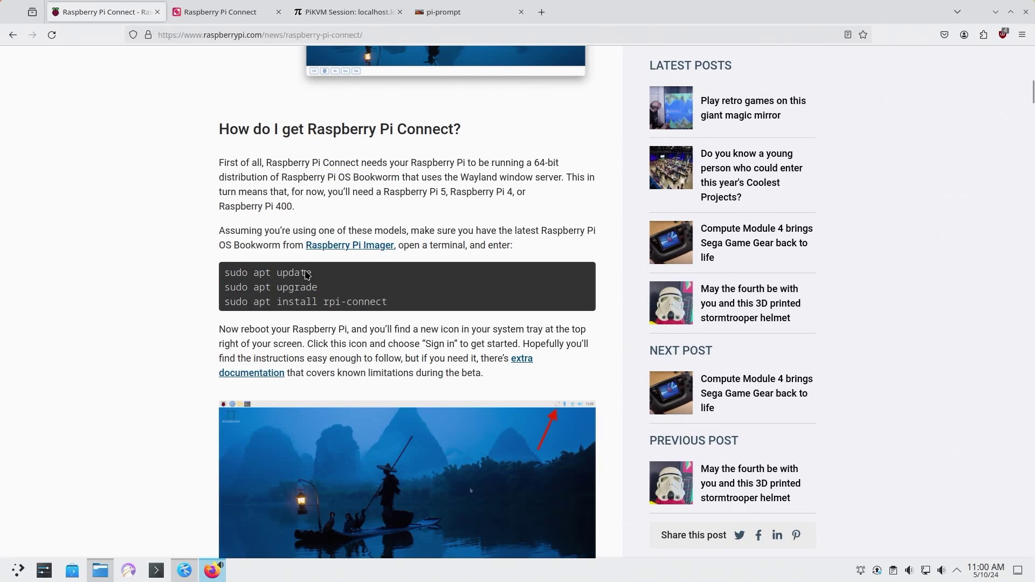
# Open the 'extra documentation' link in a new tab, skim the install steps, and return to the announcement.
pyautogui.click(251, 373)
pyautogui.scroll(-10, 406, 274)
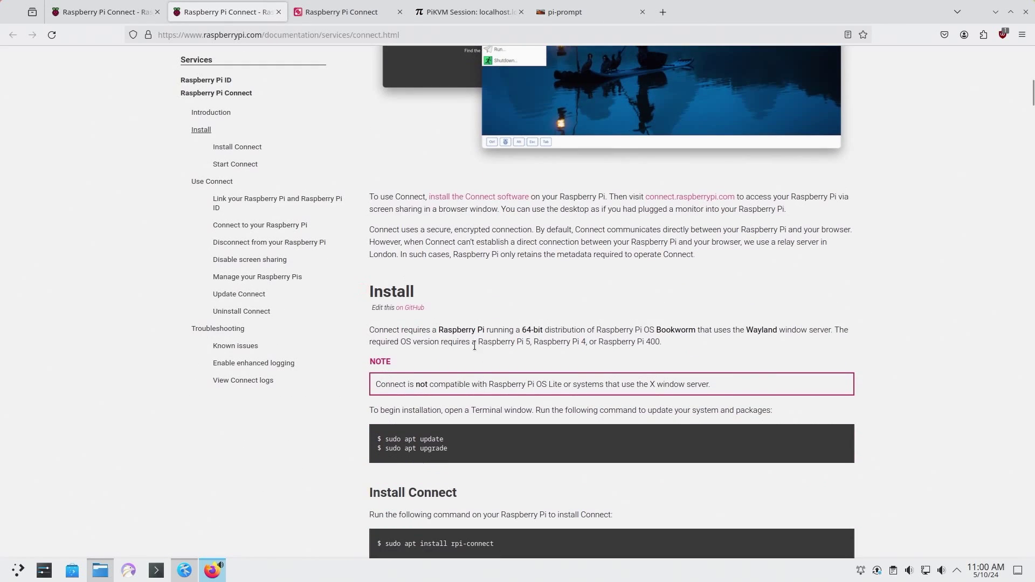
pyautogui.scroll(-8, 474, 346)
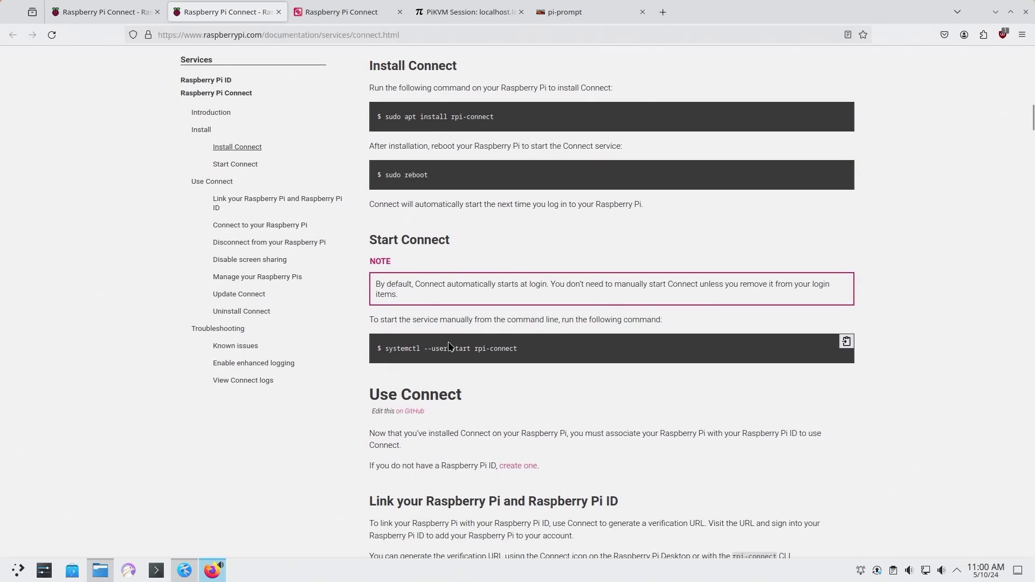
pyautogui.scroll(-4, 506, 251)
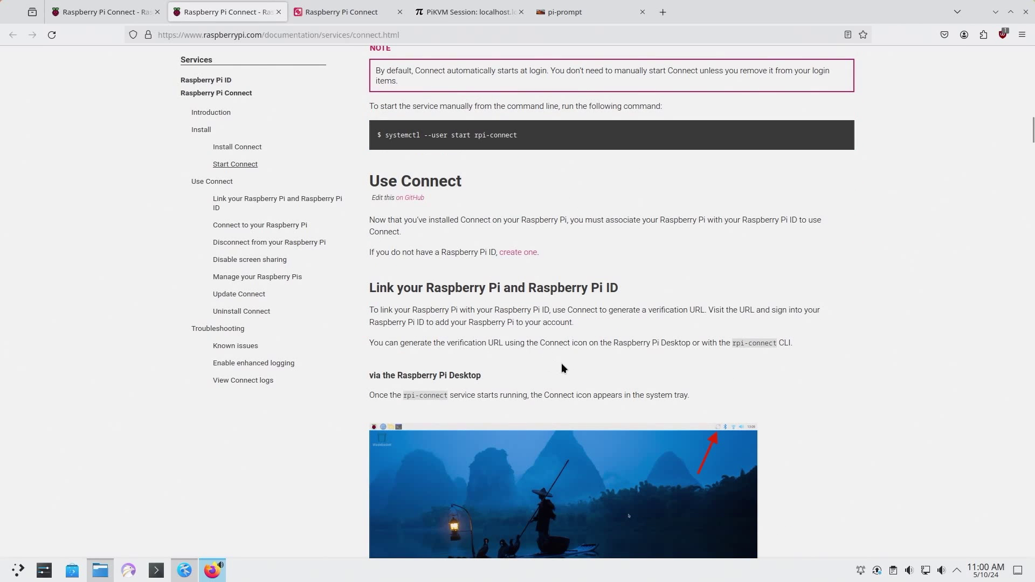
pyautogui.scroll(-4, 562, 364)
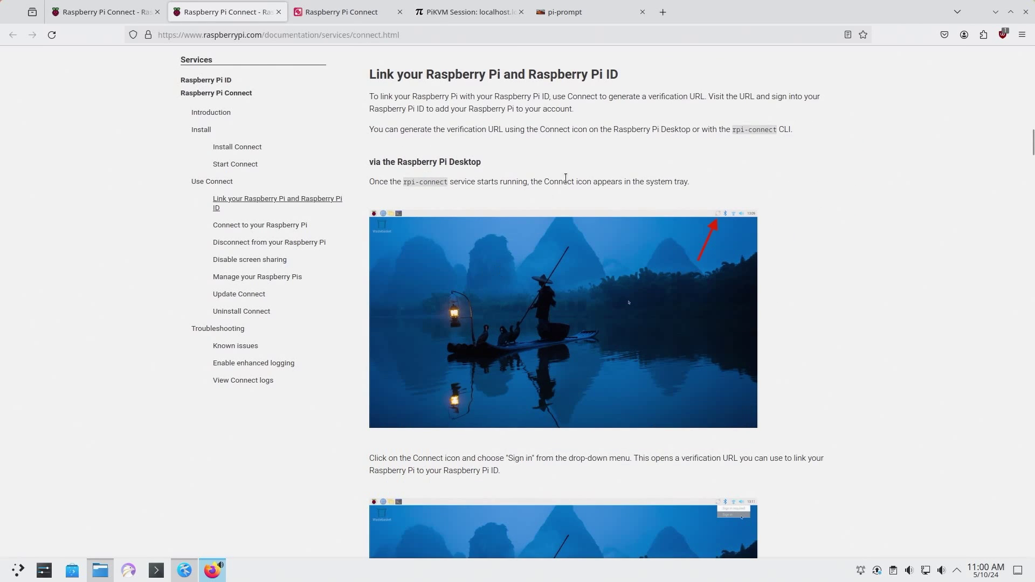
pyautogui.scroll(-4, 601, 241)
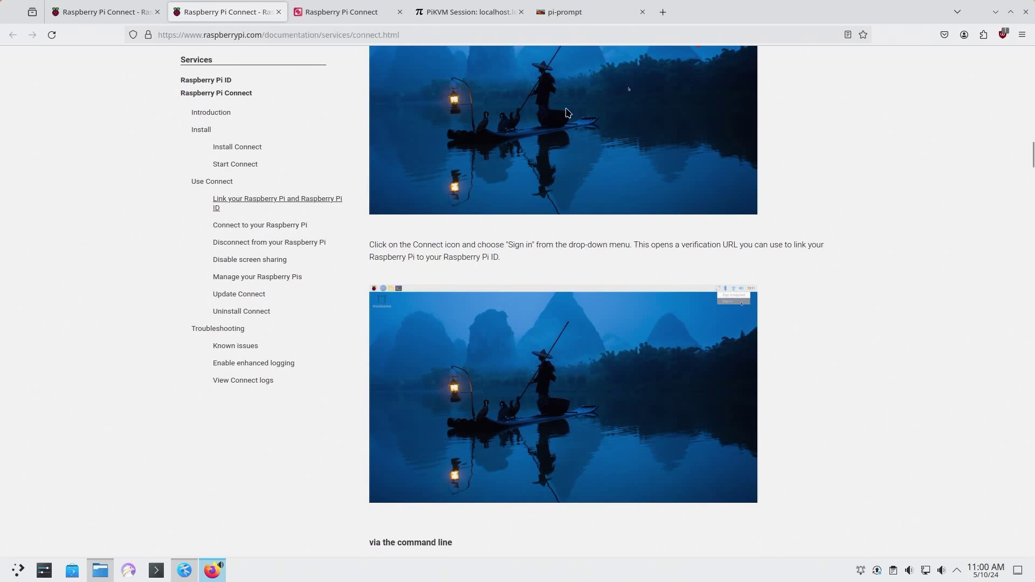
pyautogui.scroll(-4, 506, 248)
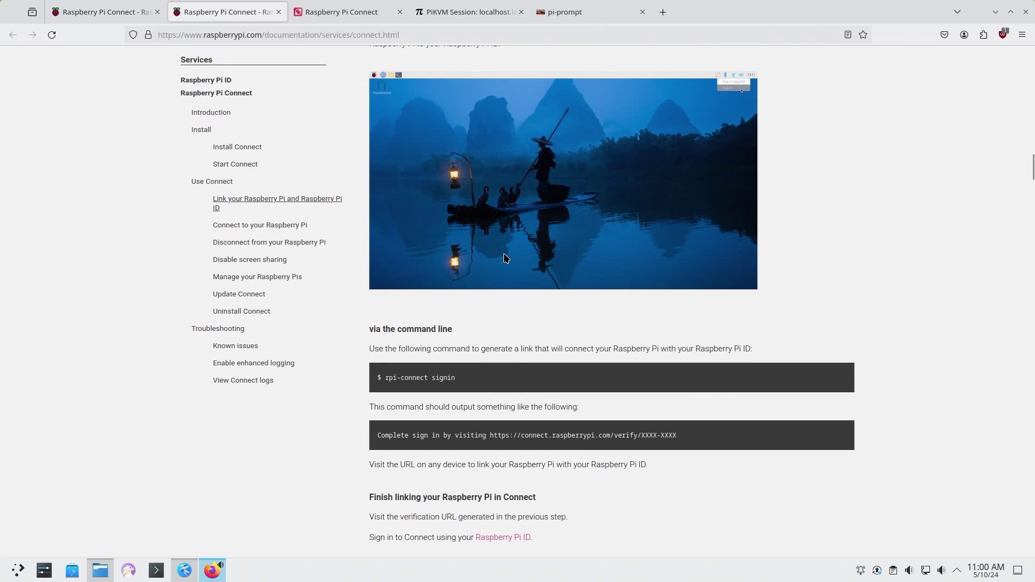
pyautogui.scroll(8, 486, 245)
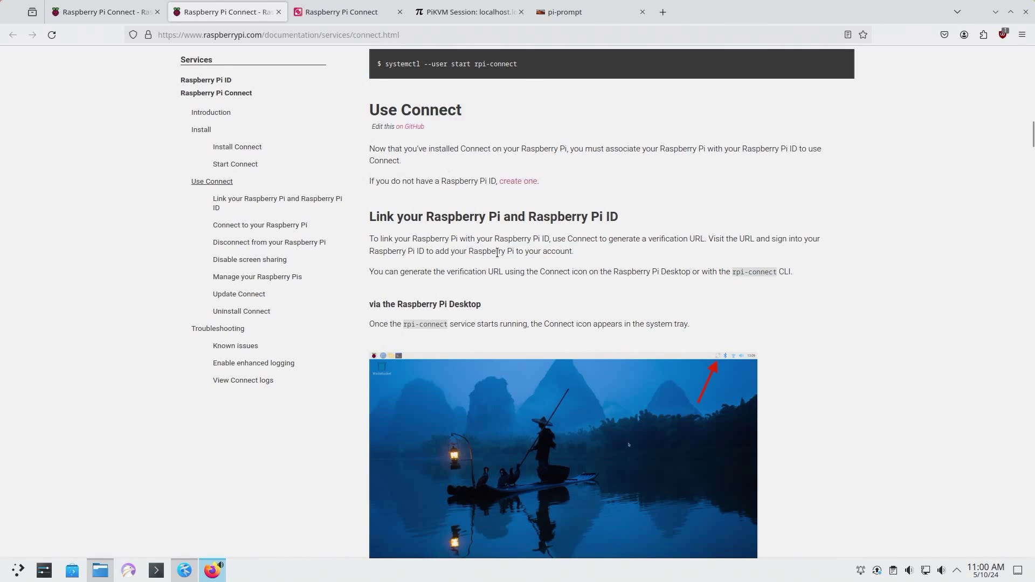
pyautogui.scroll(5, 512, 250)
pyautogui.scroll(18, 512, 250)
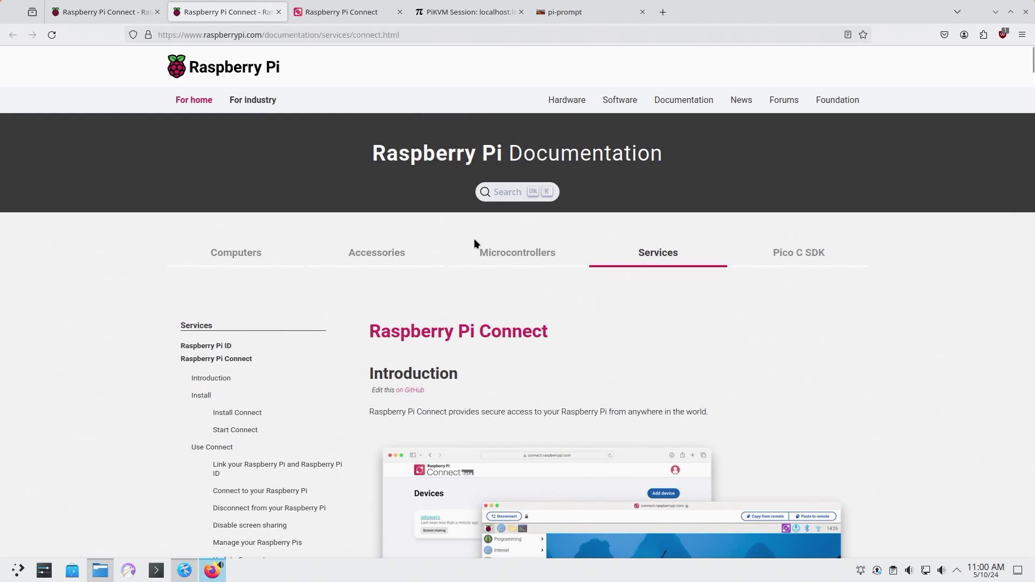
pyautogui.click(120, 16)
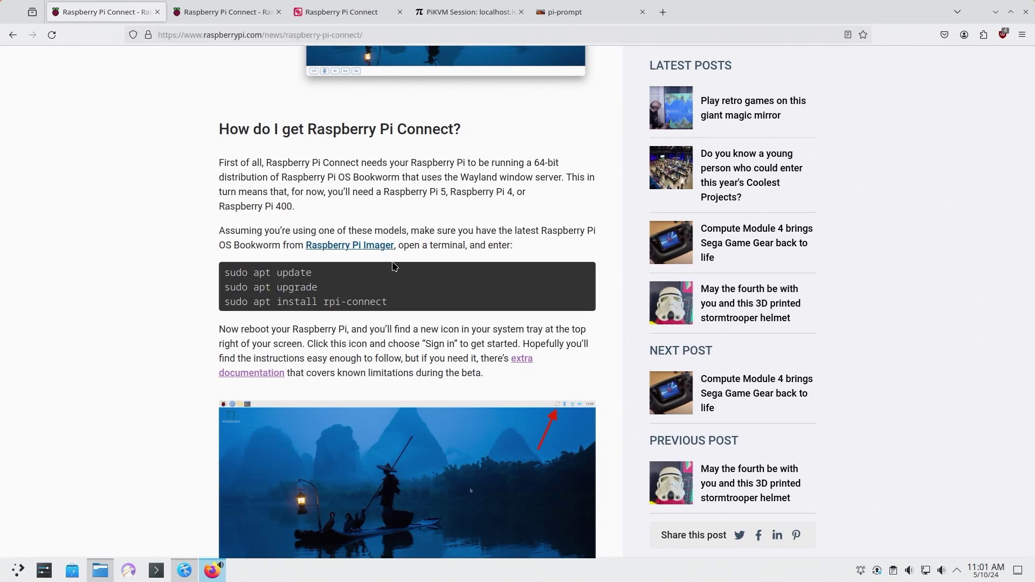
# Scroll back up the announcement post and switch to the PiKVM session tab.
pyautogui.scroll(8, 394, 265)
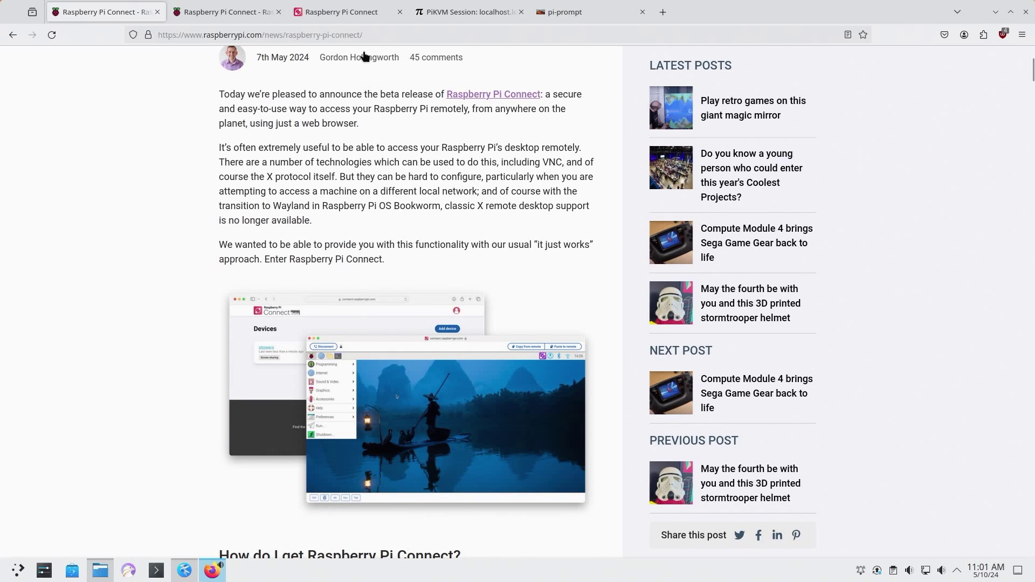
pyautogui.click(453, 16)
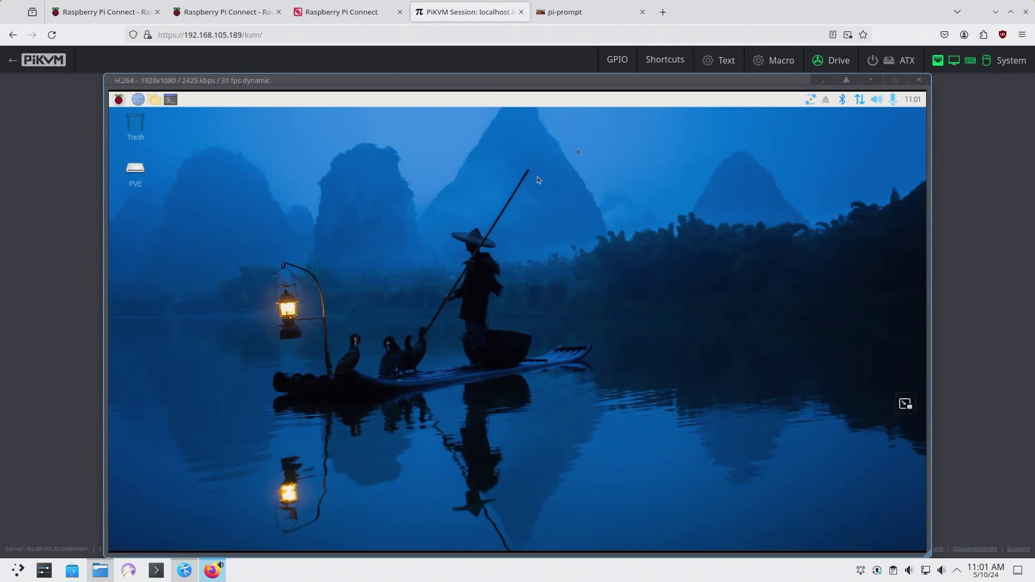
# Confirm 'Allow screen sharing' is ticked in the remote Connect tray menu, then go to the Connect Devices page.
pyautogui.click(810, 102)
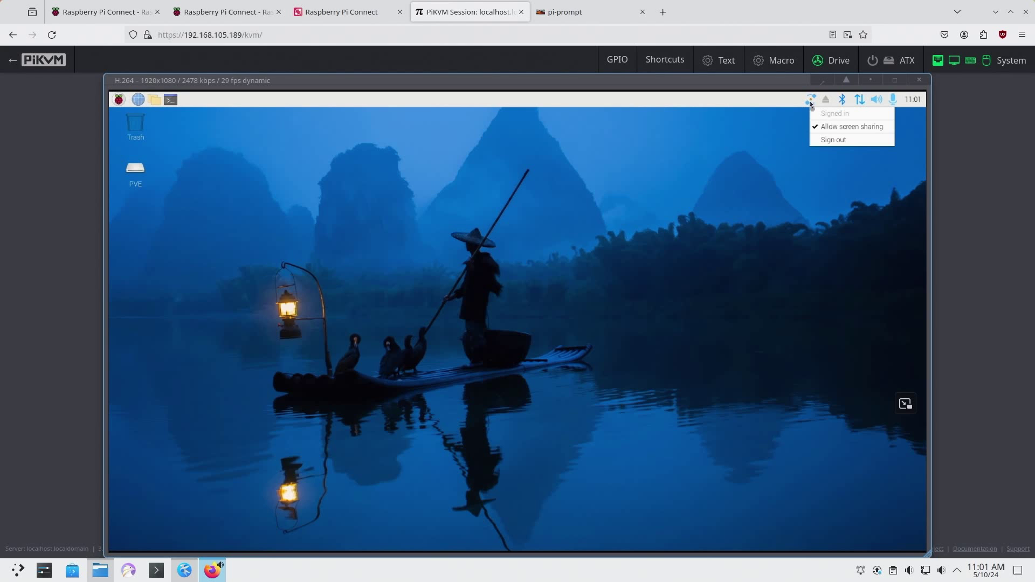
pyautogui.click(826, 128)
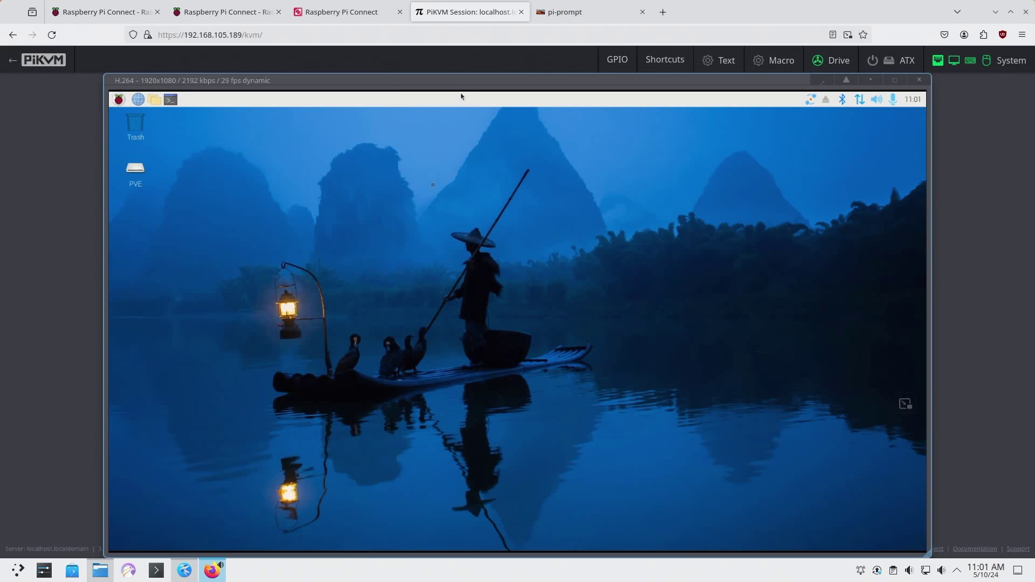
pyautogui.click(362, 17)
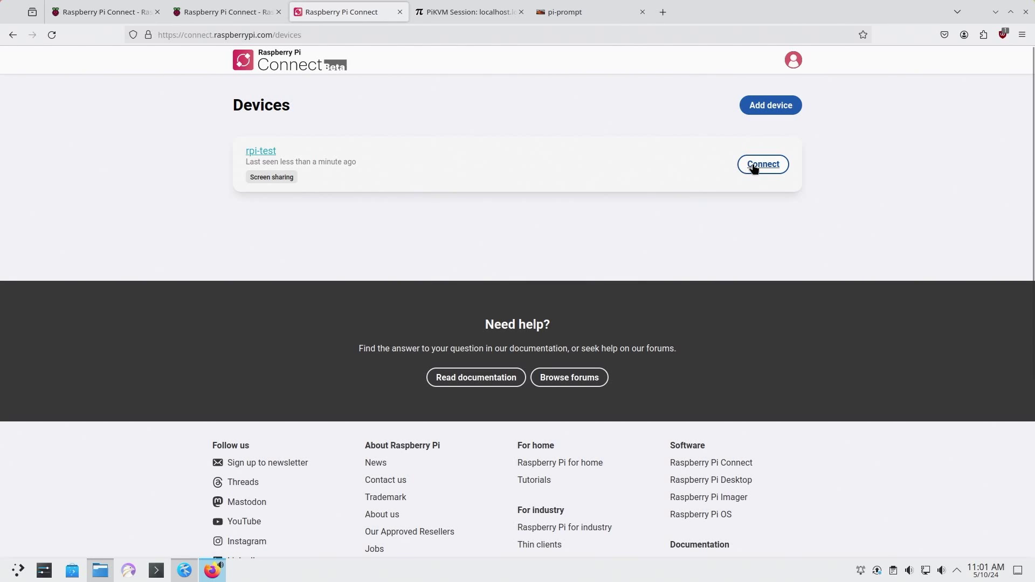
# Start screen sharing with rpi-test, open its file manager and drag the window left.
pyautogui.click(754, 166)
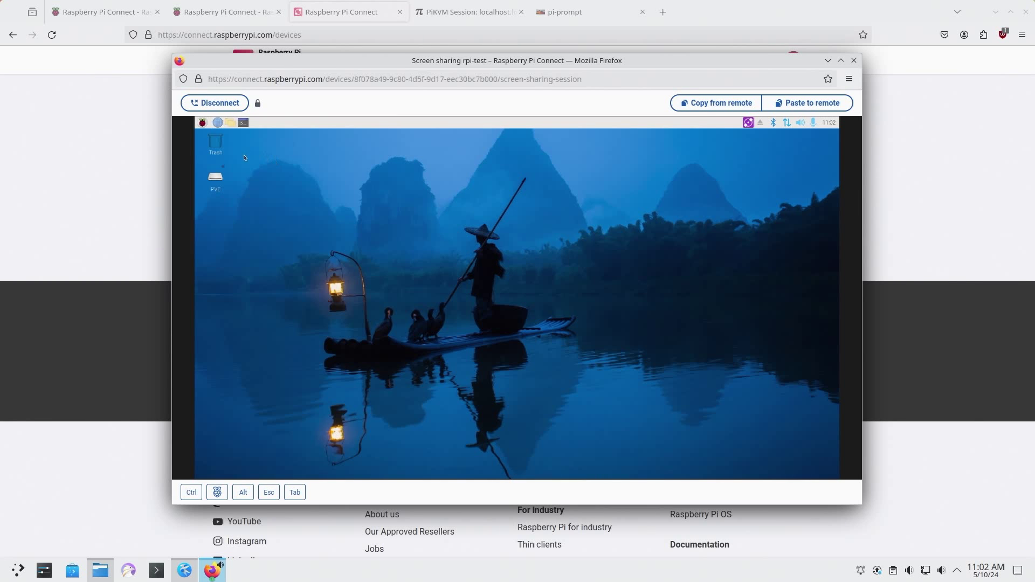
pyautogui.click(228, 126)
pyautogui.moveTo(458, 198); pyautogui.dragTo(625, 167)
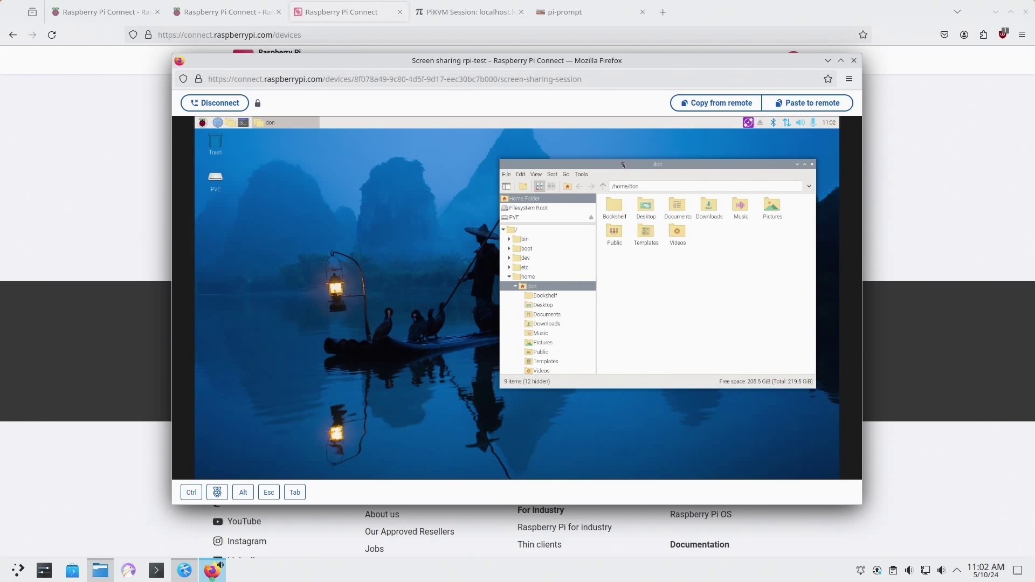
pyautogui.moveTo(624, 165); pyautogui.dragTo(599, 197)
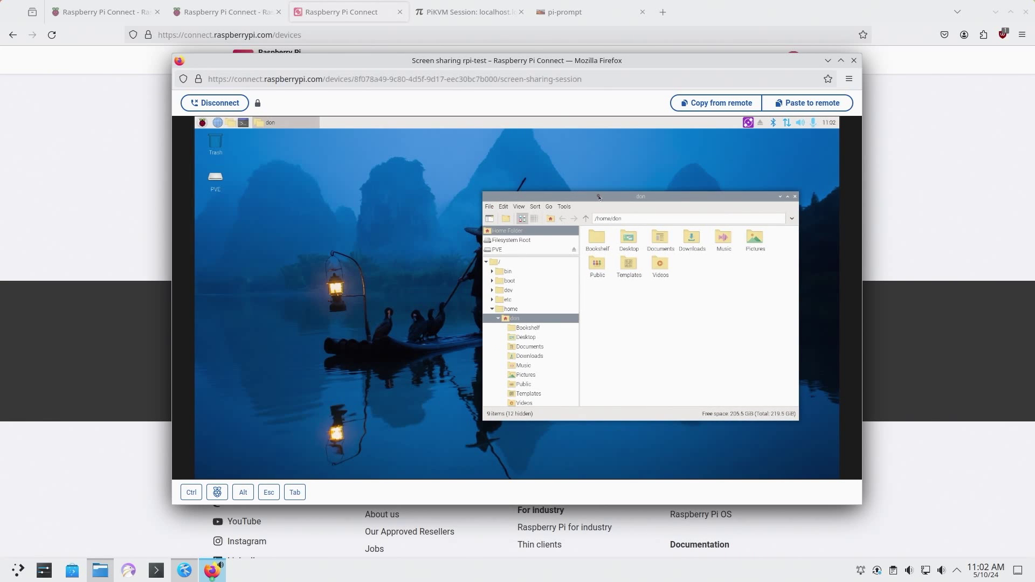
pyautogui.moveTo(597, 198); pyautogui.dragTo(521, 204)
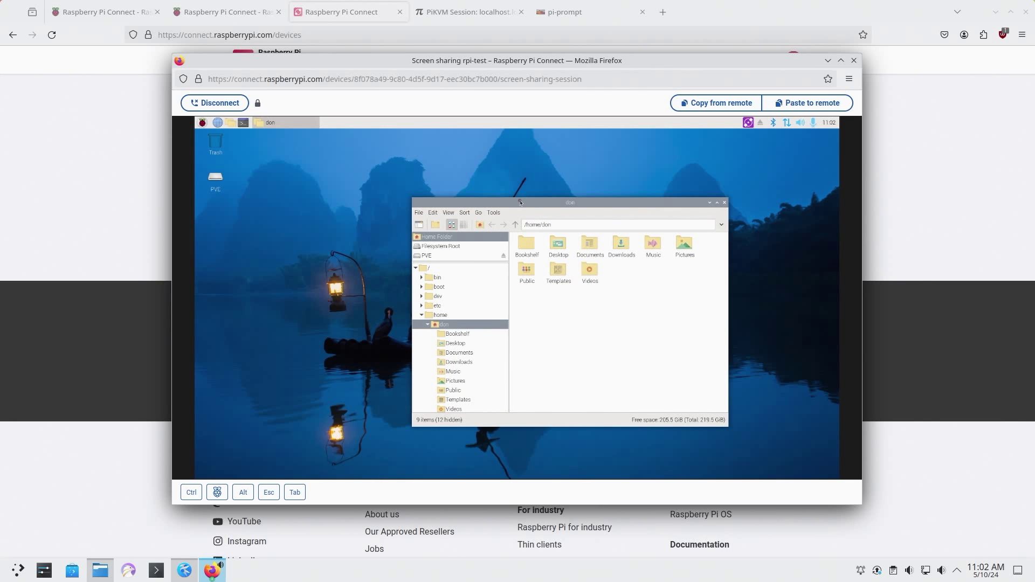
pyautogui.click(477, 17)
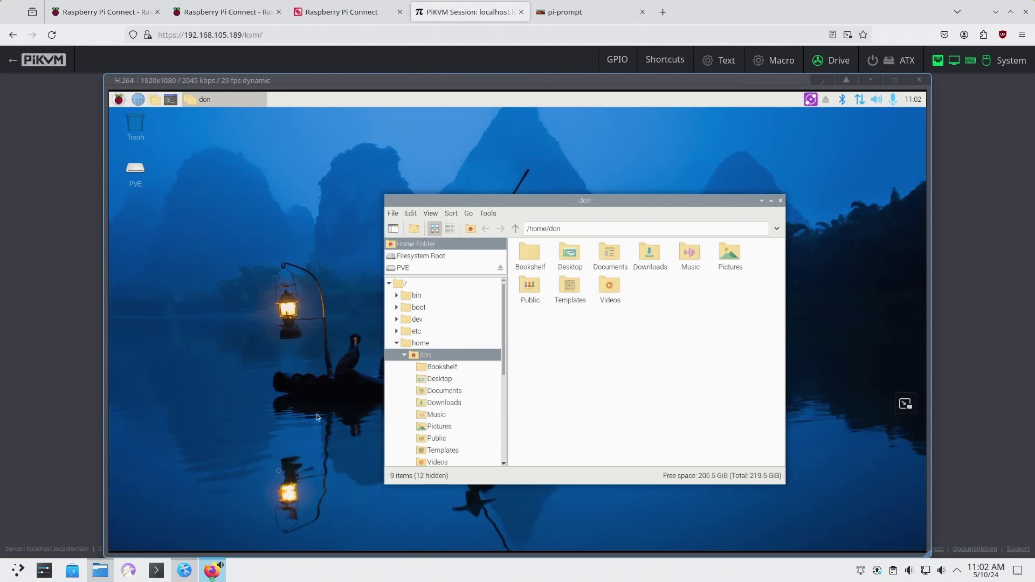
# Move the Connect window right over the PiKVM view, shift the remote file manager left, and launch Chromium.
pyautogui.click(211, 571)
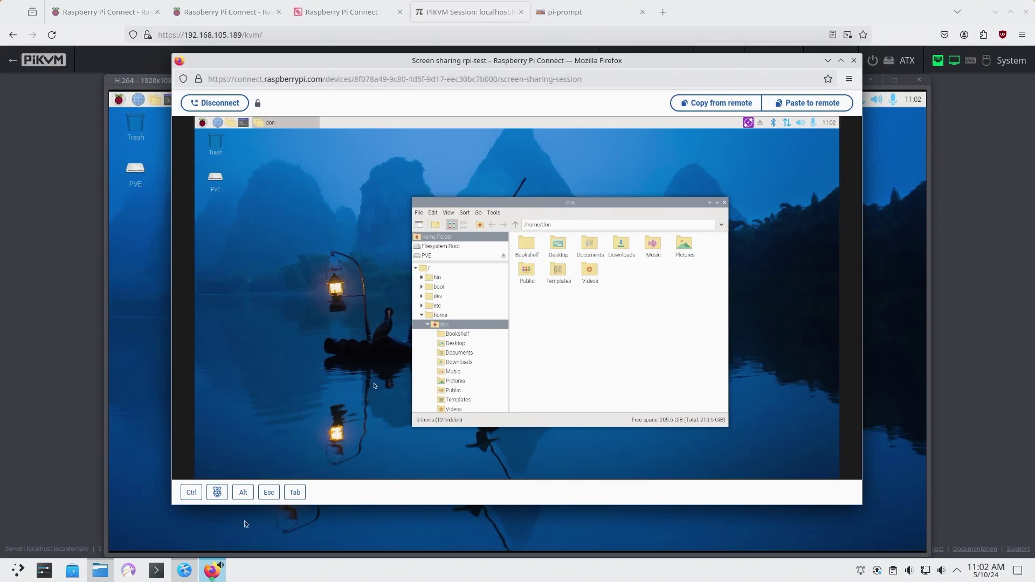
pyautogui.moveTo(476, 61); pyautogui.dragTo(663, 59)
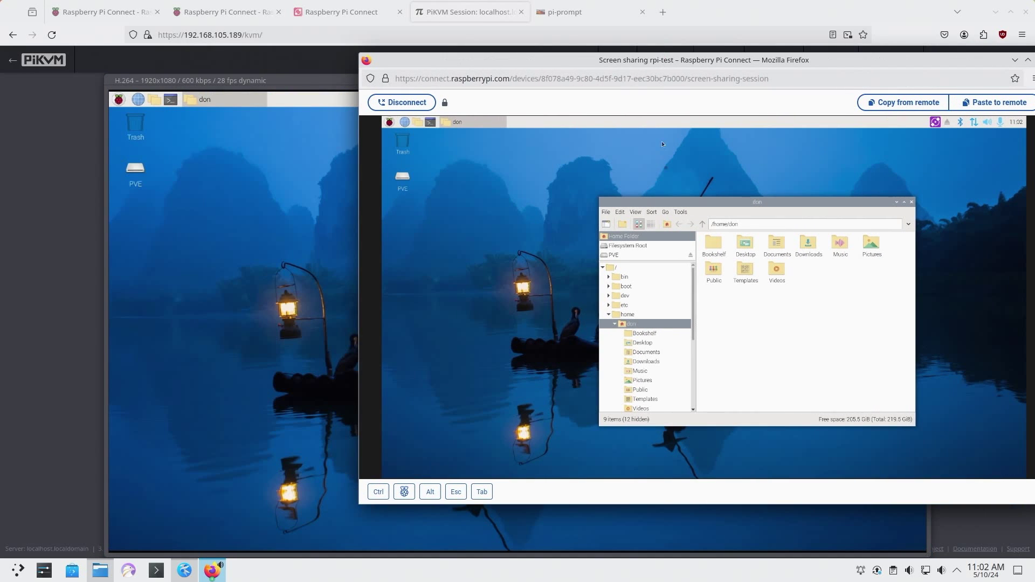
pyautogui.moveTo(664, 202); pyautogui.dragTo(481, 196)
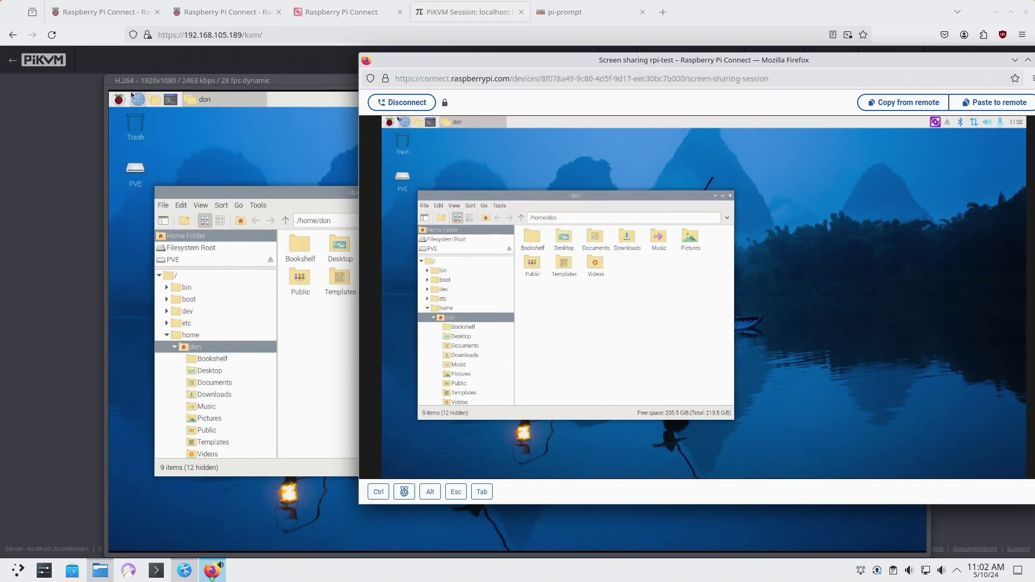
pyautogui.click(404, 122)
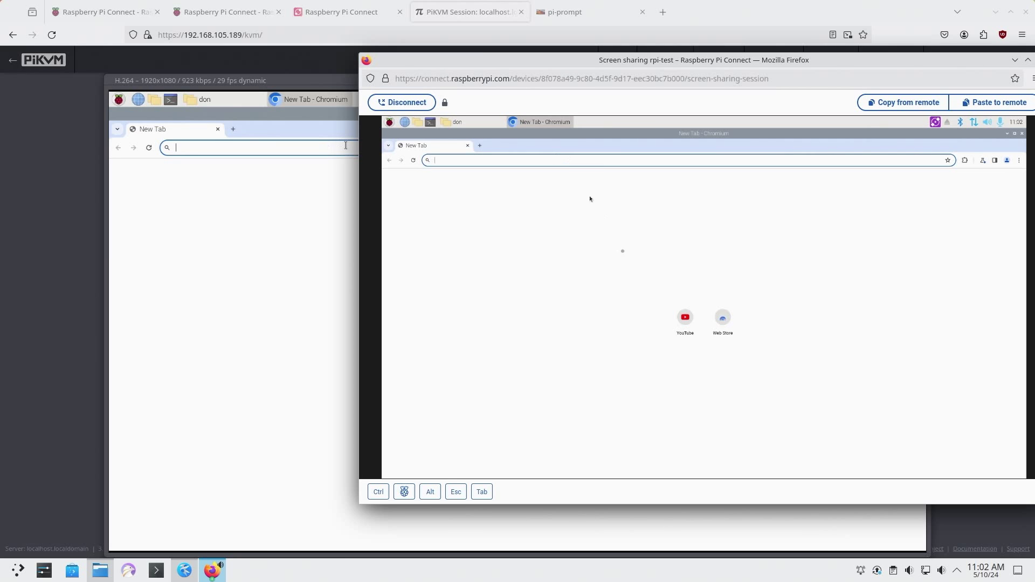
# Load YouTube by entering 'you' in remote Chromium and play the RAMBO 6: NEW BLOOD trailer.
pyautogui.click(550, 164)
pyautogui.write('yout')
pyautogui.press('Return')
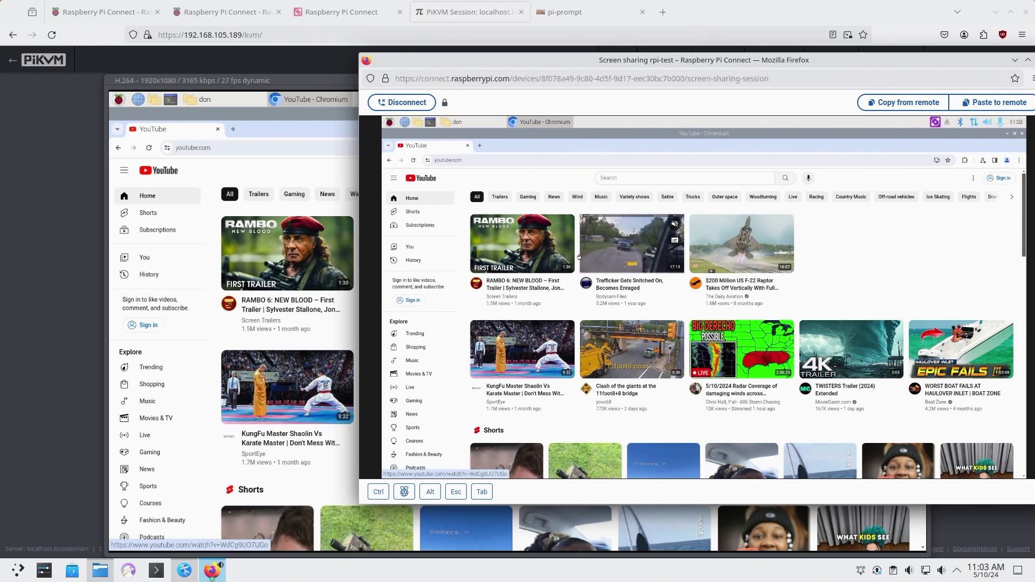
pyautogui.click(520, 256)
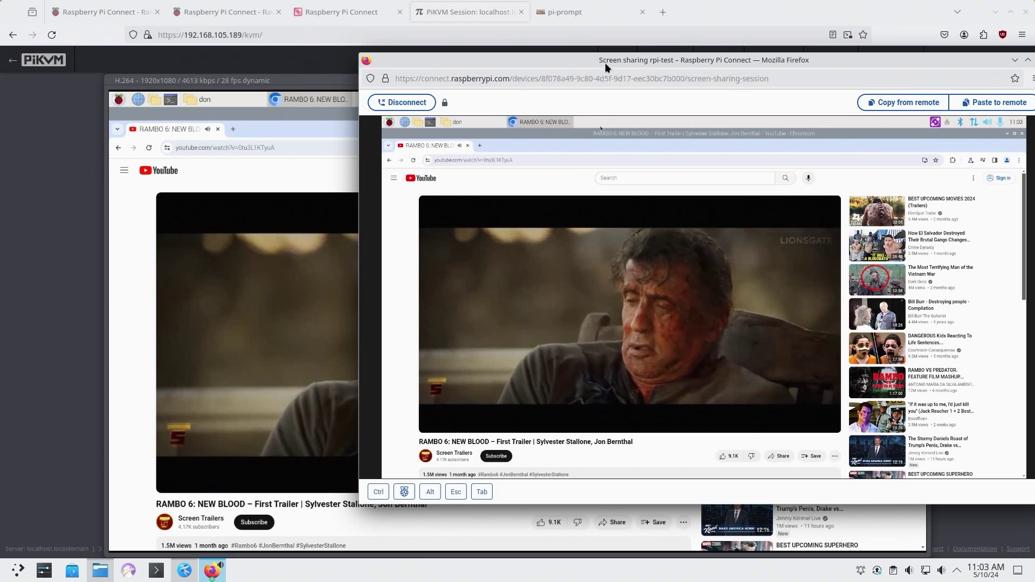
# Drag the Connect window right and back left over the PiKVM view, then close remote Chromium.
pyautogui.moveTo(605, 62); pyautogui.dragTo(717, 81)
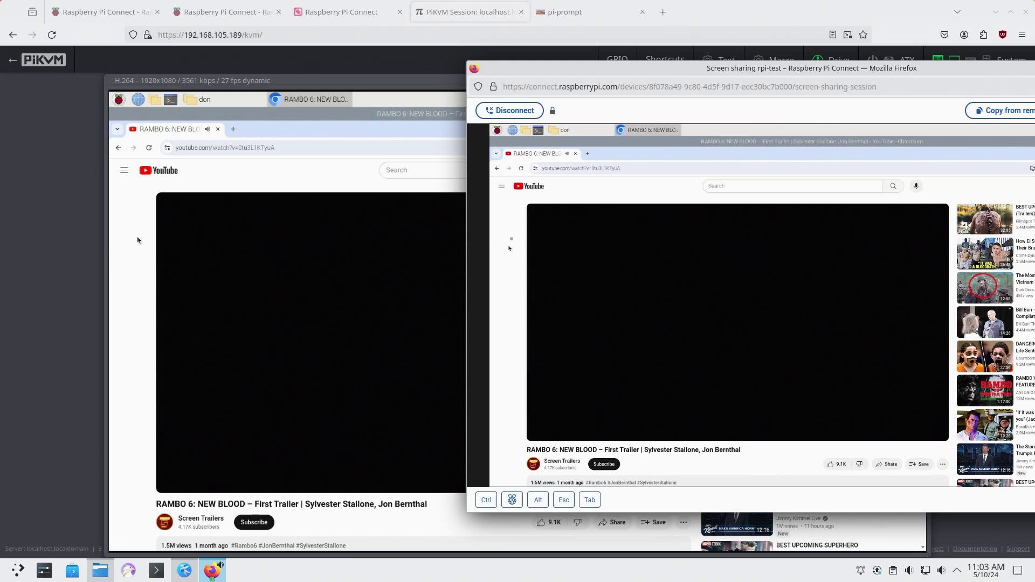
pyautogui.moveTo(657, 72); pyautogui.dragTo(476, 79)
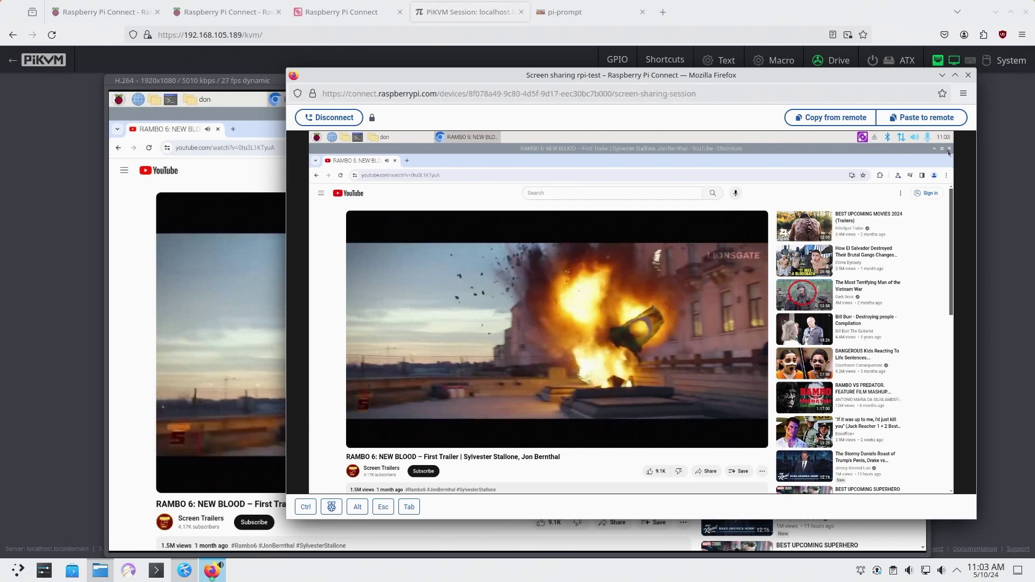
pyautogui.click(949, 150)
# Open a terminal on pi-prompt and install neofetch, correcting the mistyped package name.
pyautogui.click(592, 12)
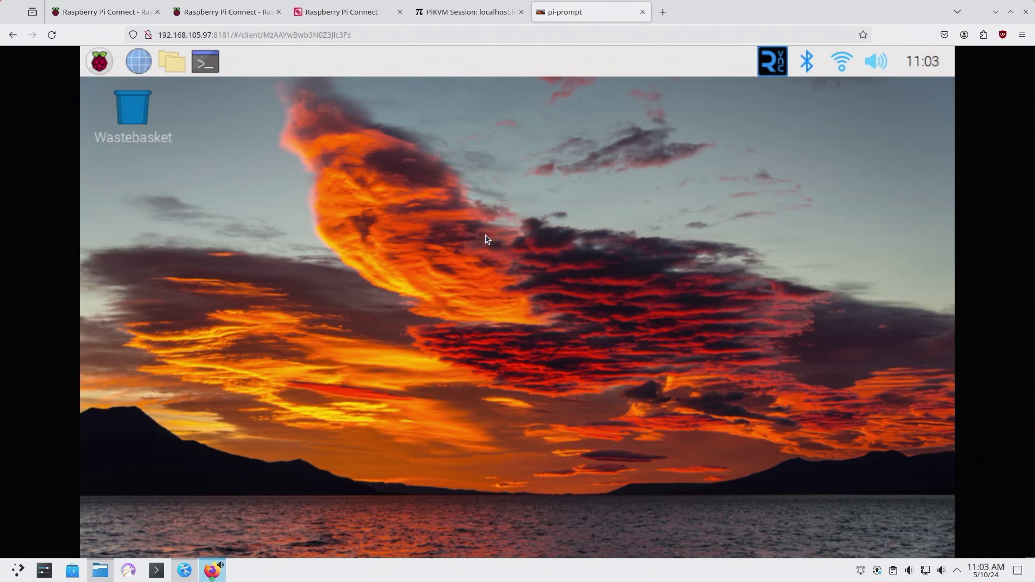
pyautogui.click(203, 60)
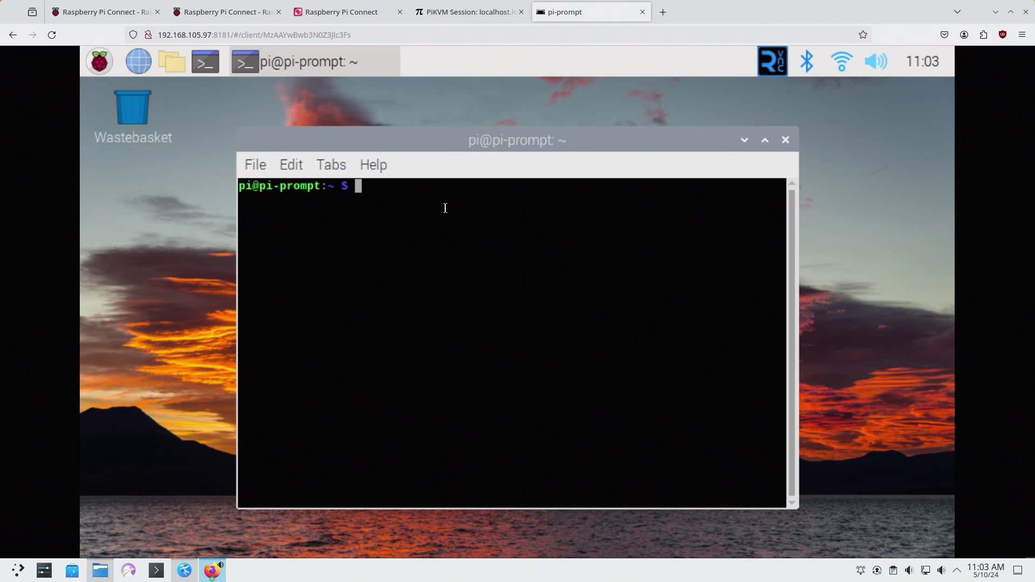
pyautogui.write('neofetched')
pyautogui.press('Return')
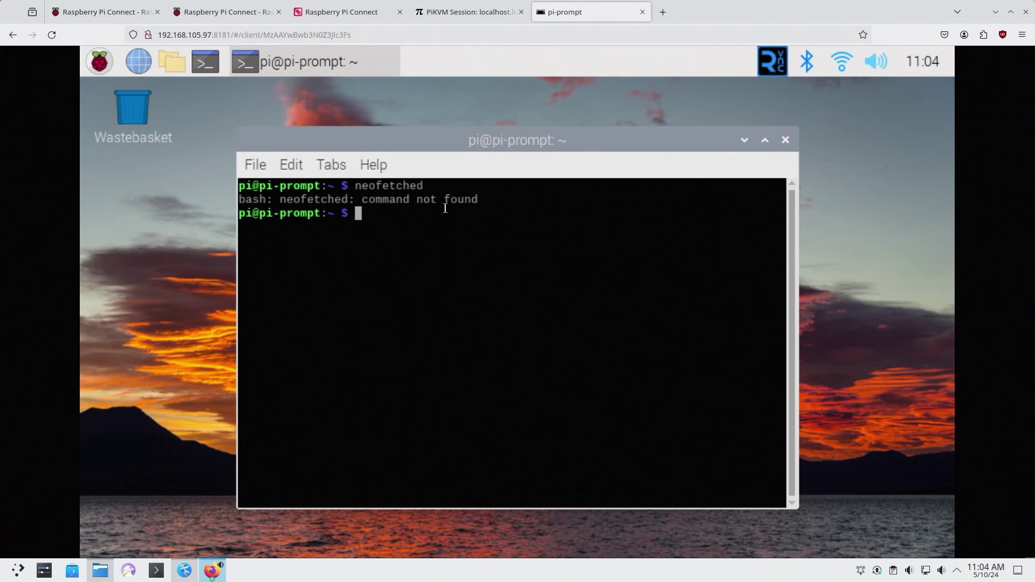
pyautogui.press('Up')
pyautogui.press('BackSpace')
pyautogui.press('BackSpace')
pyautogui.press('BackSpace')
pyautogui.press('Return')
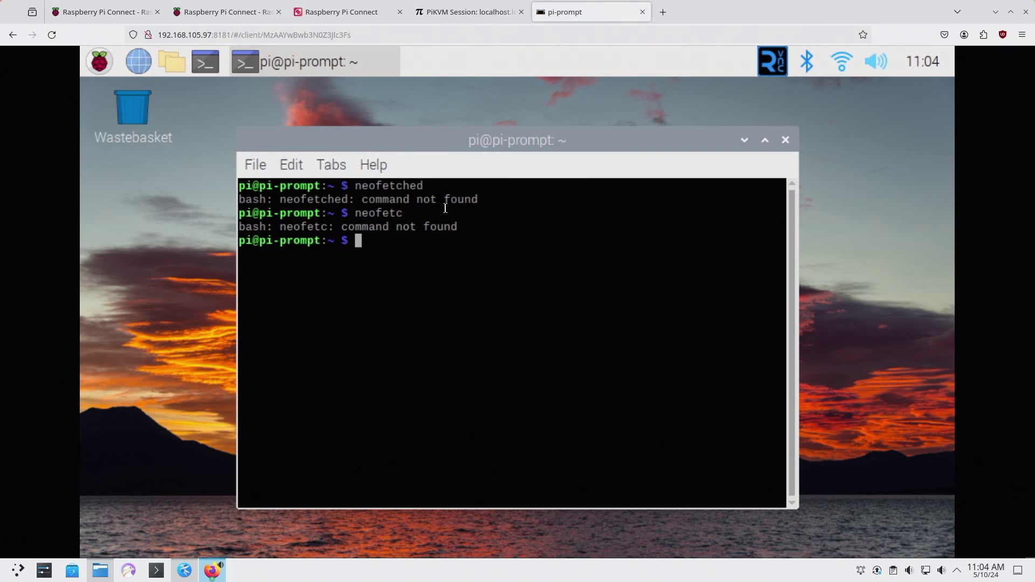
pyautogui.press('Up')
pyautogui.write('h')
pyautogui.press('Return')
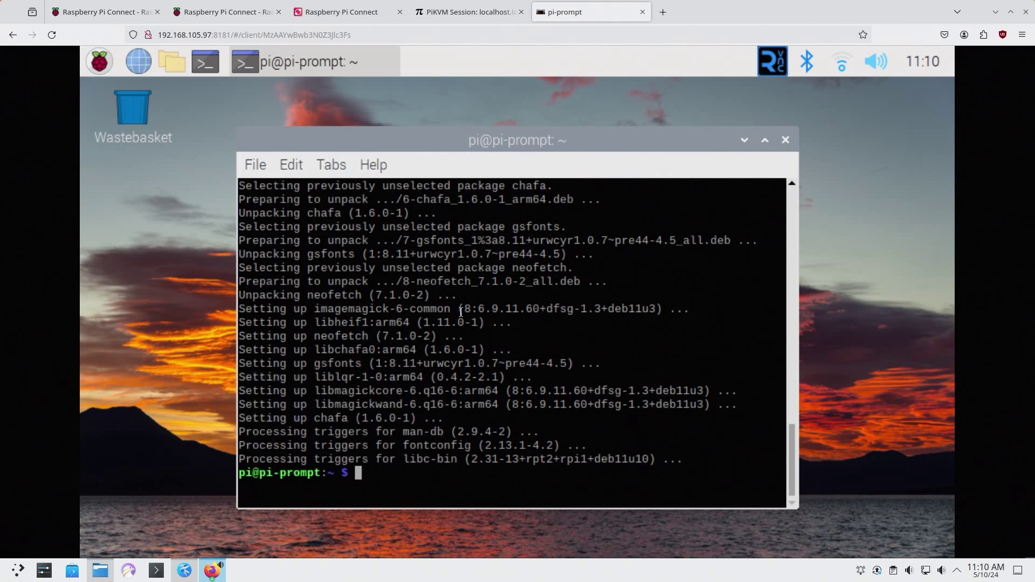
# Run neofetch to show Debian 11 bullseye on a Raspberry Pi 3, selecting 'bullseye'.
pyautogui.write('neofetch')
pyautogui.press('Return')
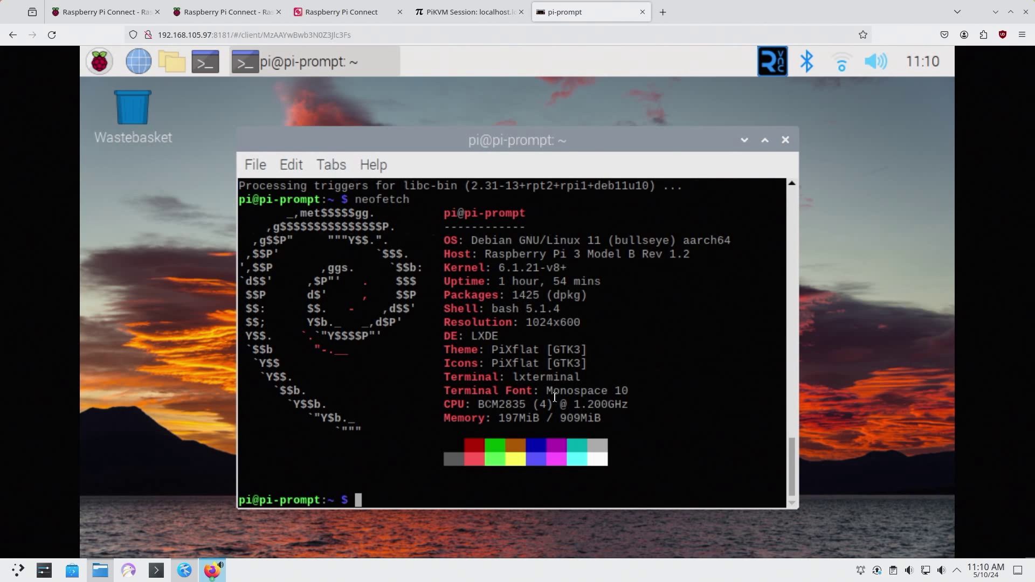
pyautogui.doubleClick(629, 240)
# Run 'sudo apt install rpi-connect', which fails because the package cannot be located.
pyautogui.click(668, 240)
pyautogui.write('sudo')
pyautogui.press('BackSpace')
pyautogui.press('BackSpace')
pyautogui.press('BackSpace')
pyautogui.press('BackSpace')
pyautogui.write('sudo apt install ')
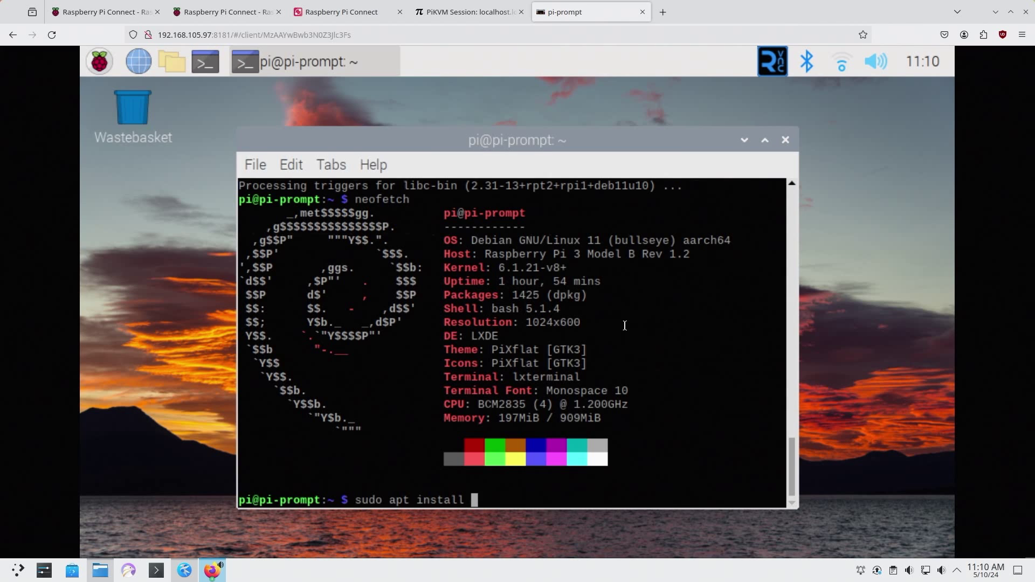
pyautogui.write('pri-co')
pyautogui.press('BackSpace')
pyautogui.press('BackSpace')
pyautogui.press('BackSpace')
pyautogui.press('BackSpace')
pyautogui.press('BackSpace')
pyautogui.press('BackSpace')
pyautogui.write('rpi-connect')
pyautogui.press('Return')
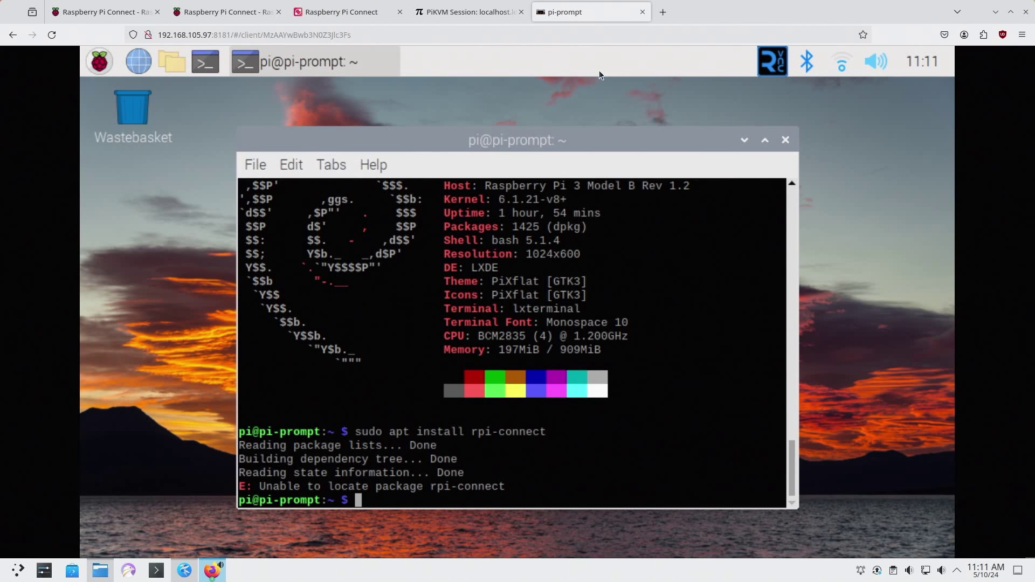
pyautogui.click(351, 8)
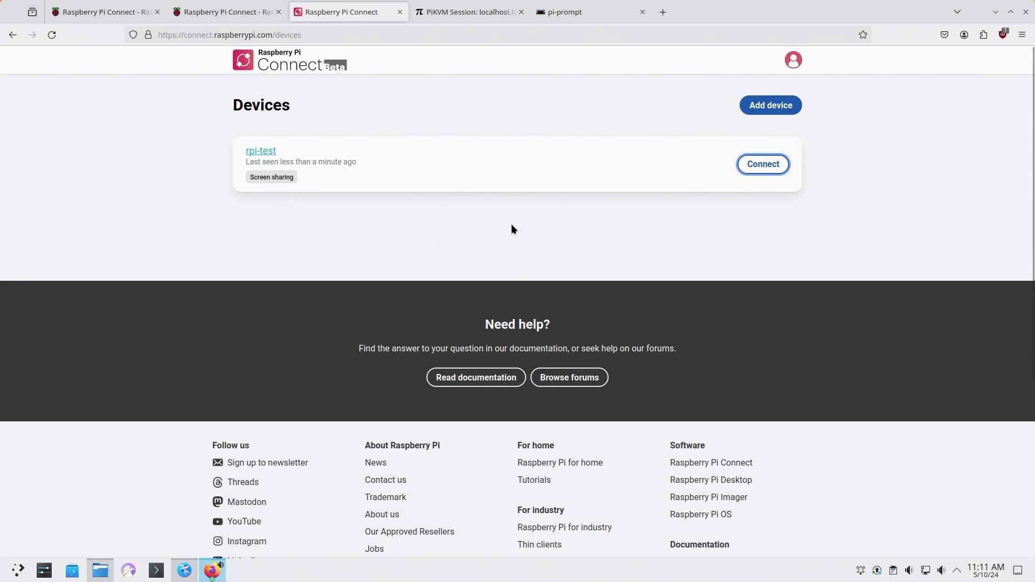
# Skim the Connect documentation Introduction, recheck the pi-prompt terminal, then return to the announcement post.
pyautogui.hotkey('ctrl', 'pageup')
pyautogui.scroll(-8, 467, 249)
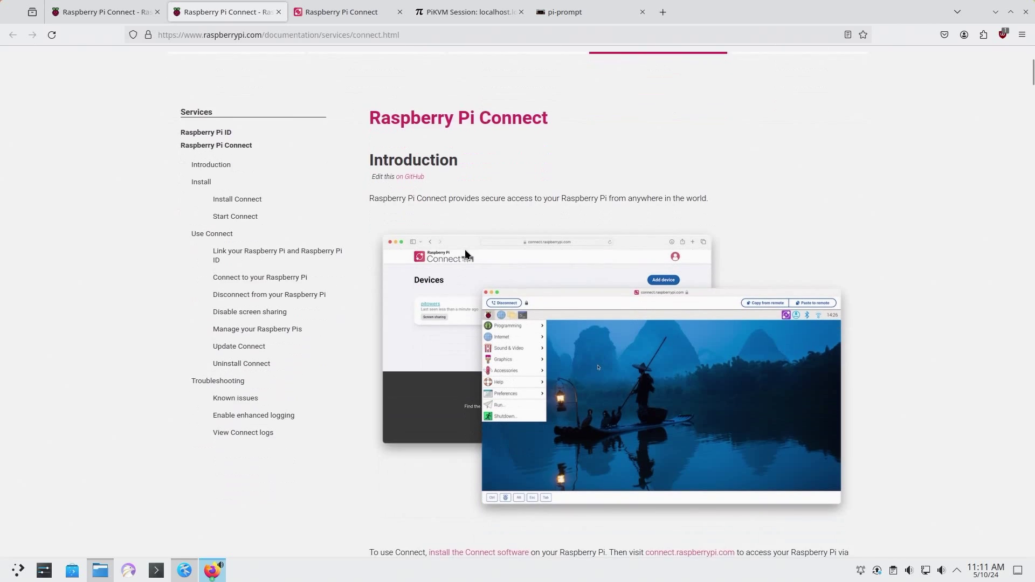
pyautogui.scroll(8, 458, 249)
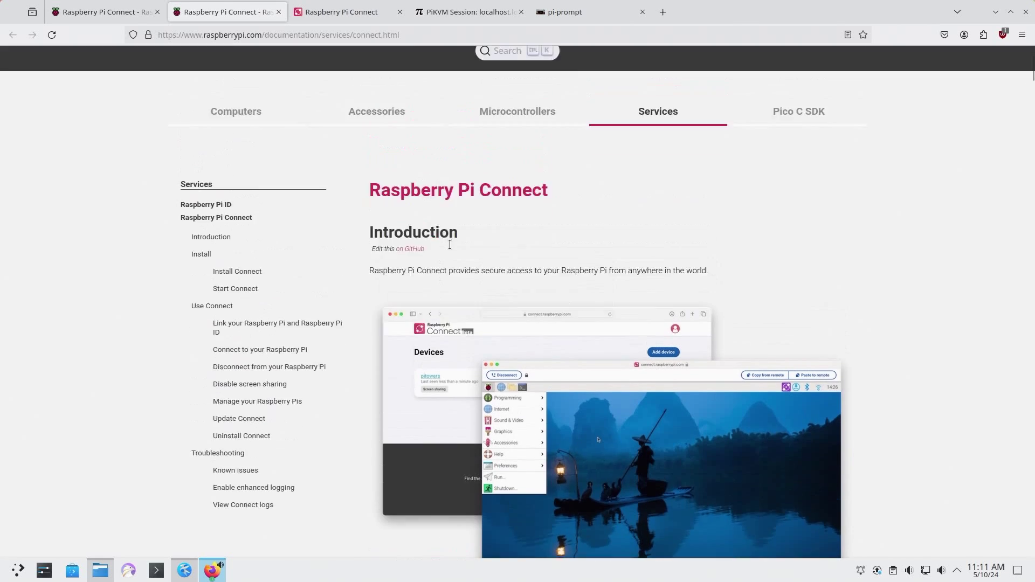
pyautogui.scroll(-4, 449, 247)
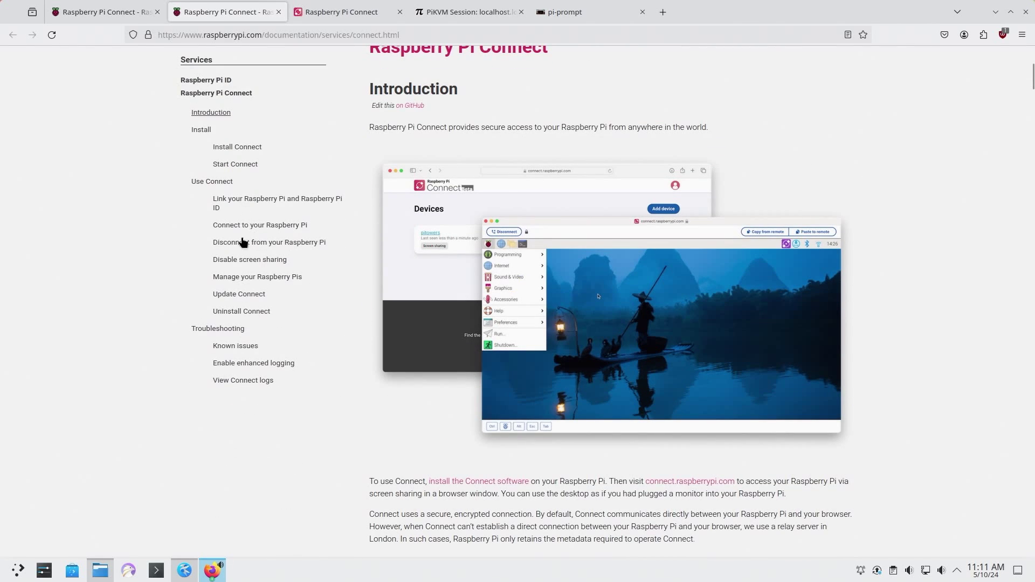
pyautogui.scroll(4, 451, 361)
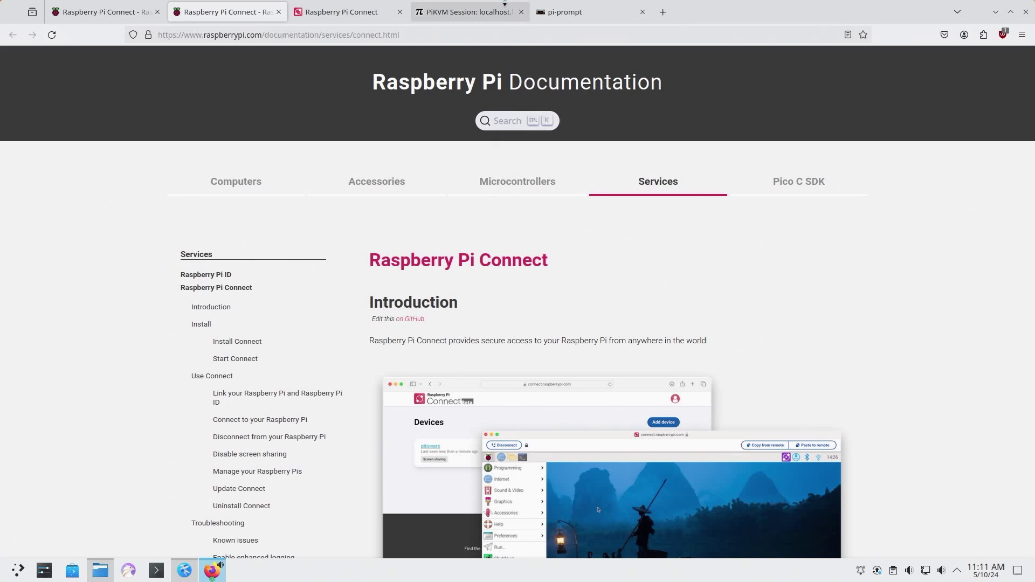
pyautogui.click(568, 15)
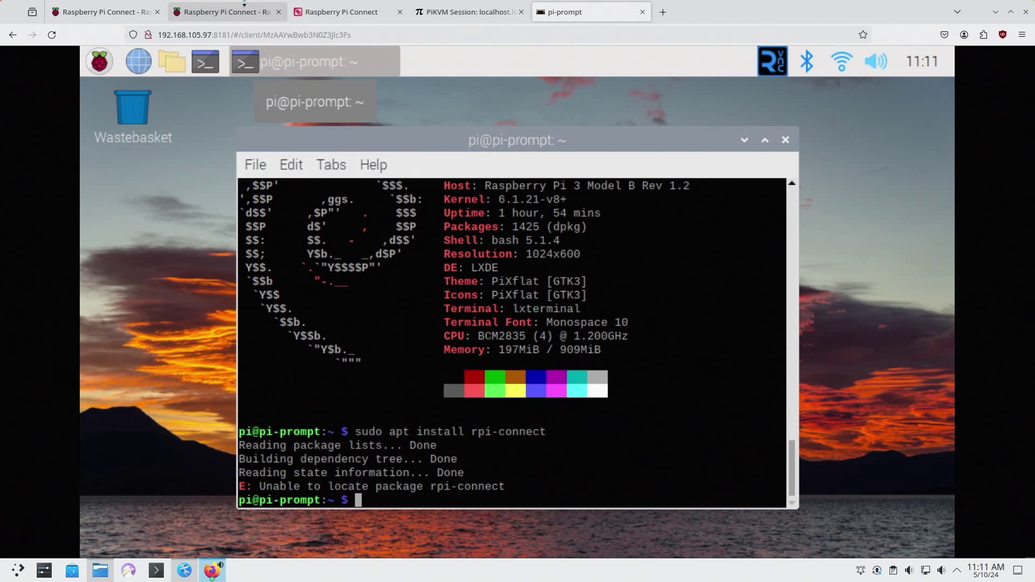
pyautogui.click(335, 12)
# Switch back through the open tabs to the Raspberry Pi Connect documentation page.
pyautogui.click(102, 12)
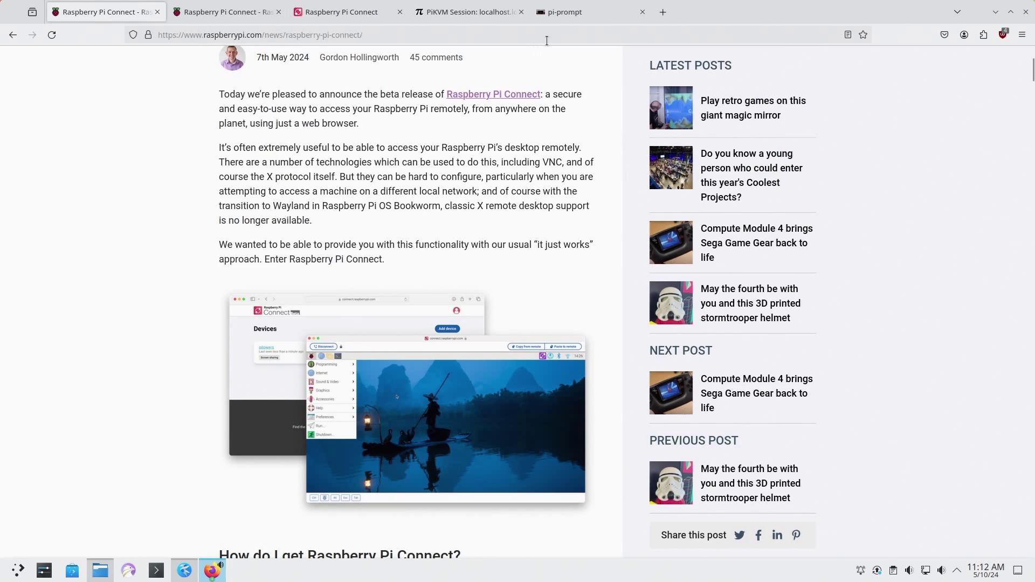
pyautogui.click(571, 15)
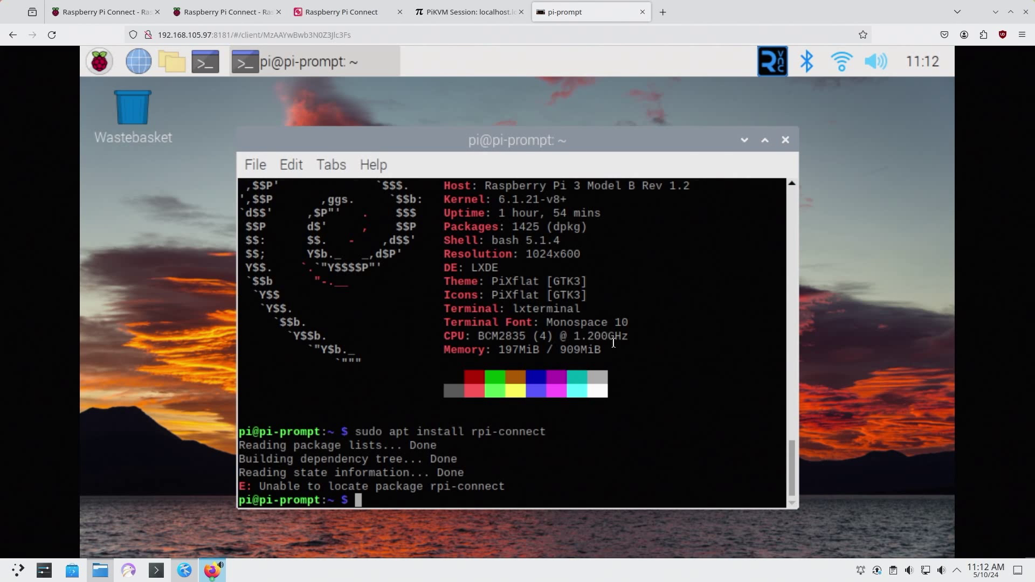
pyautogui.click(329, 19)
pyautogui.click(212, 11)
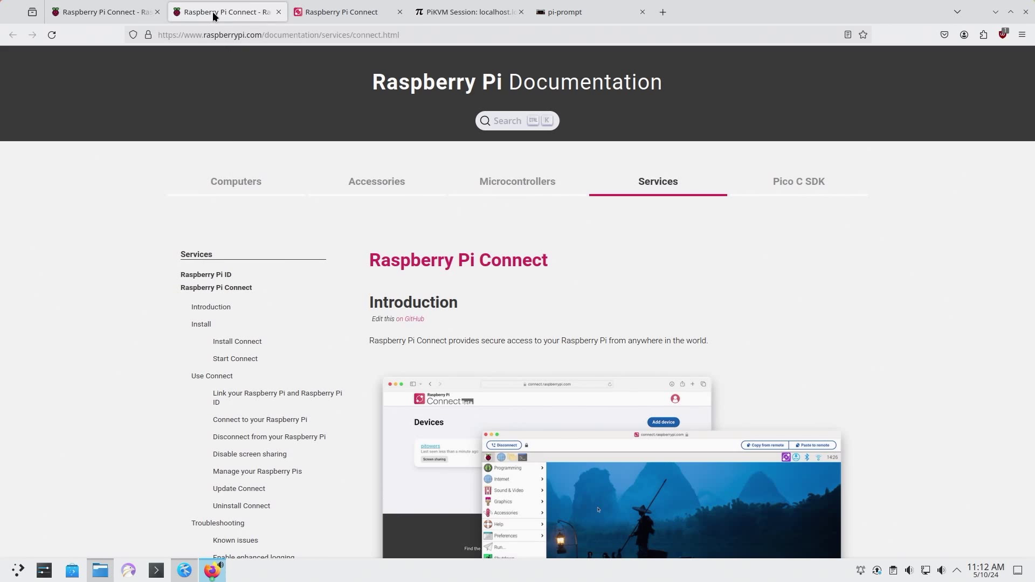
# Scroll down to the Install section's requirements, then raise the rpi-test screen-sharing window.
pyautogui.scroll(-5, 448, 248)
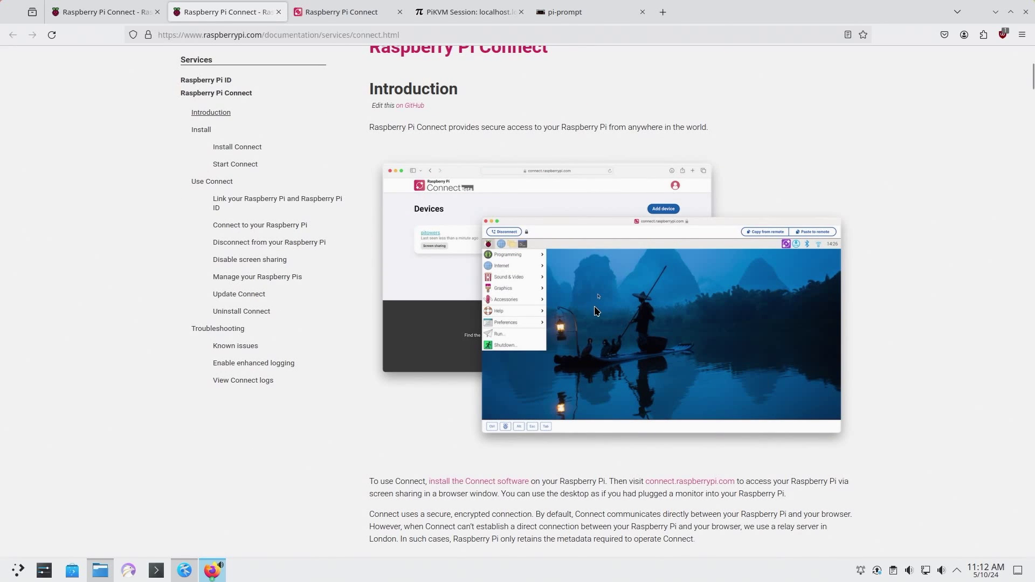
pyautogui.scroll(-2, 580, 307)
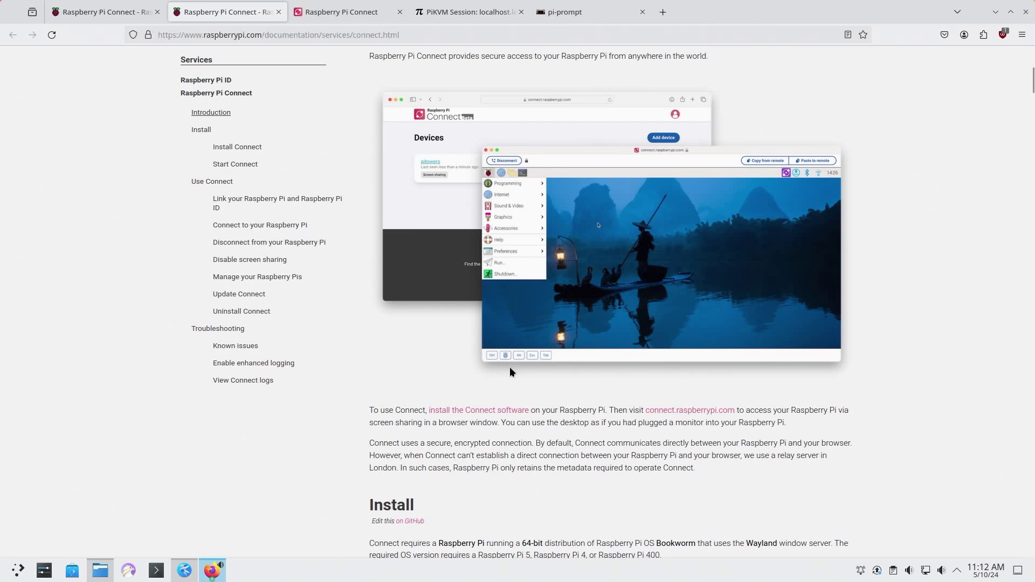
pyautogui.click(216, 570)
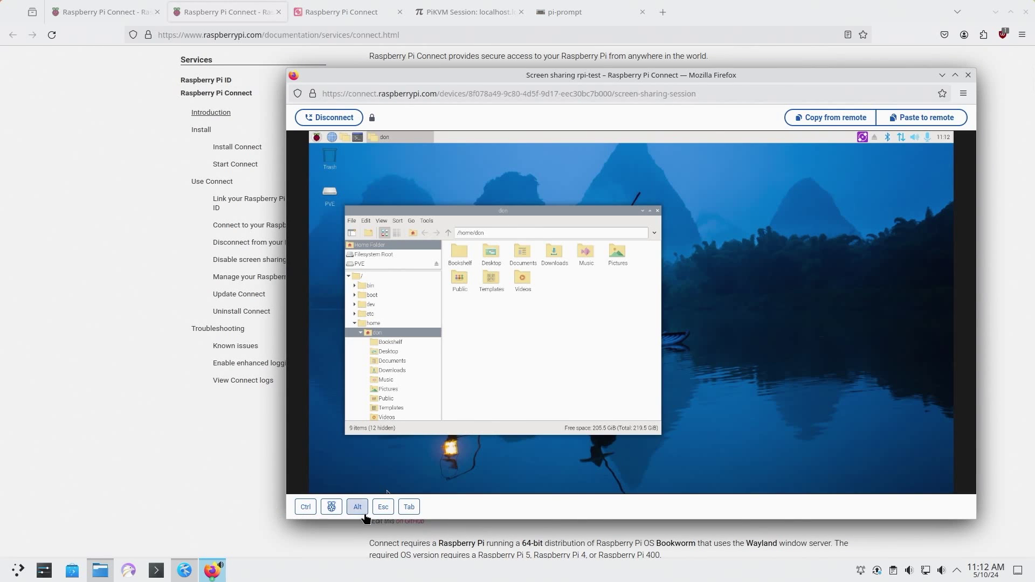
# Click the rpi-test remote desktop background to take focus from the home-folder file manager.
pyautogui.click(695, 383)
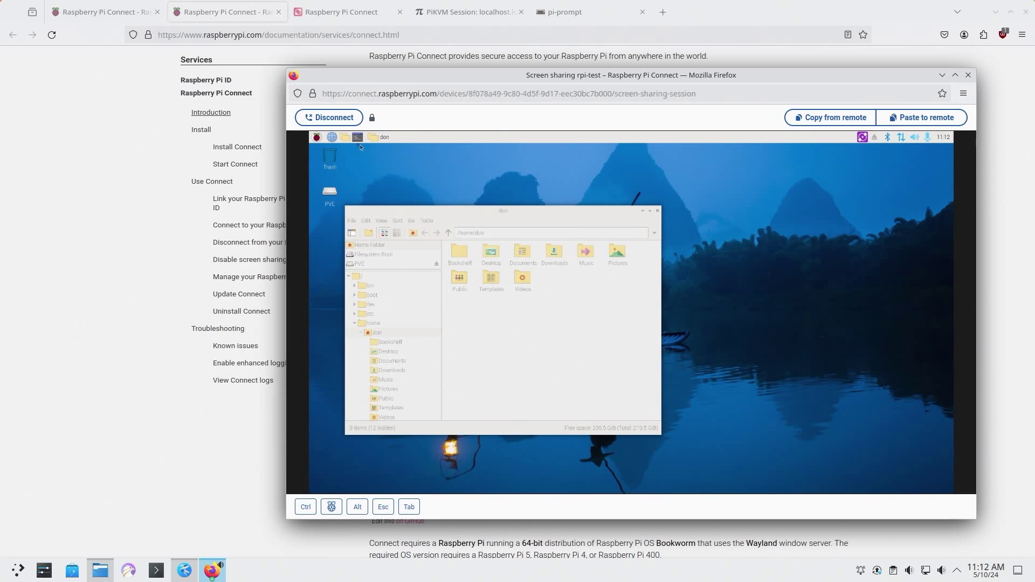